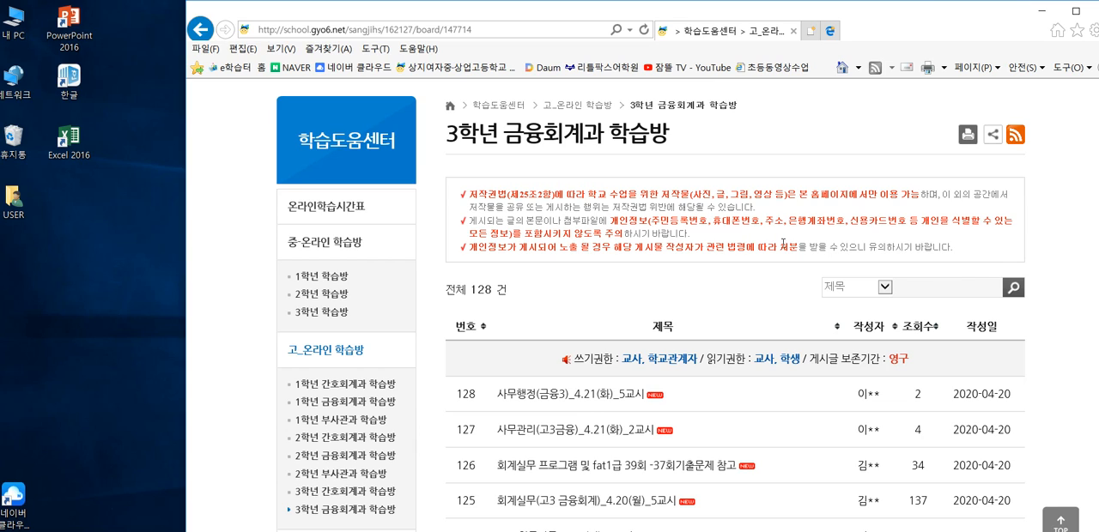
# - Launch iCUBE 핵심ERP 2019 from the desktop and log in to company 4002 생산2급 회사A with the prefilled employee
pyautogui.click(1037, 11)
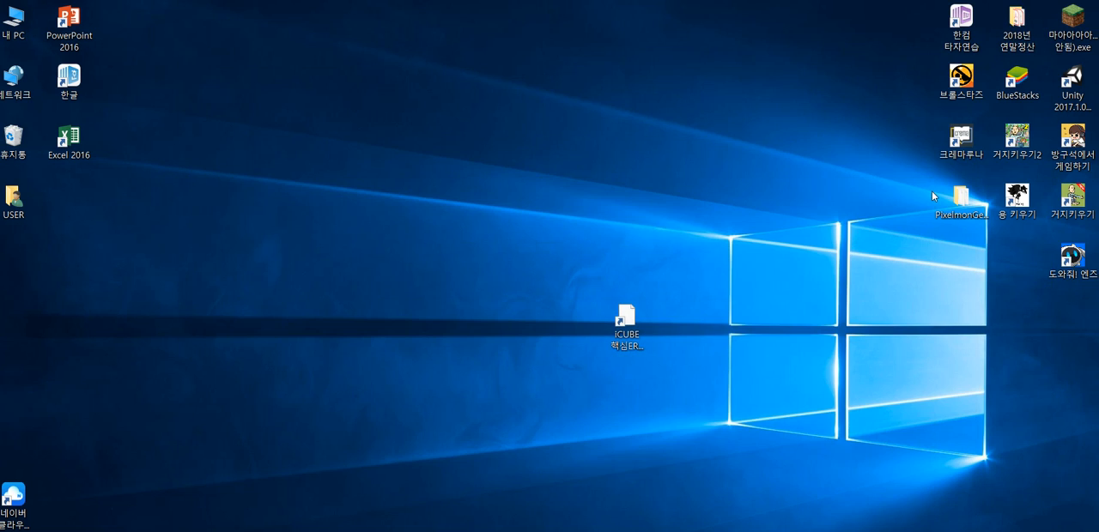
pyautogui.doubleClick(627, 320)
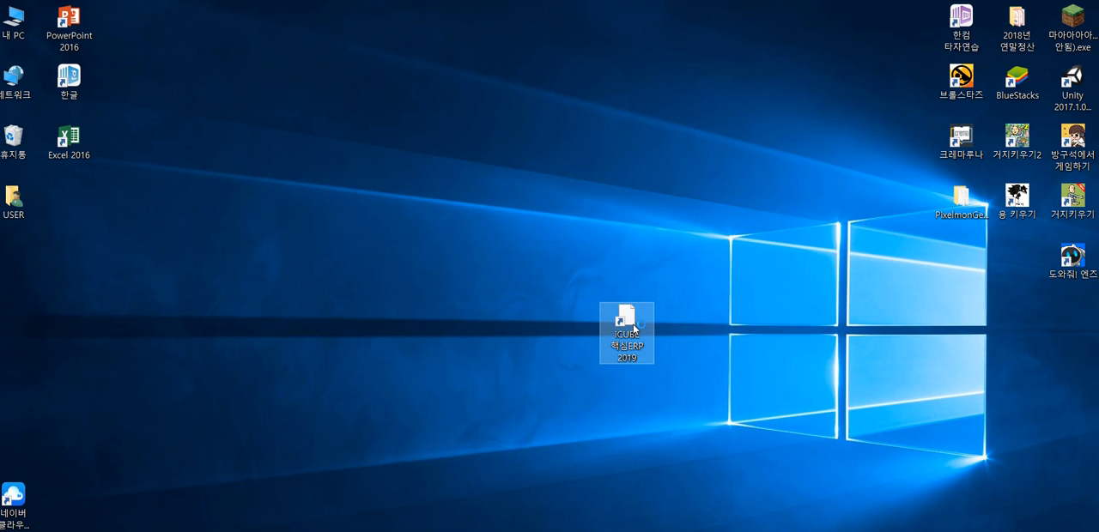
pyautogui.moveTo(660, 129); pyautogui.dragTo(893, 28)
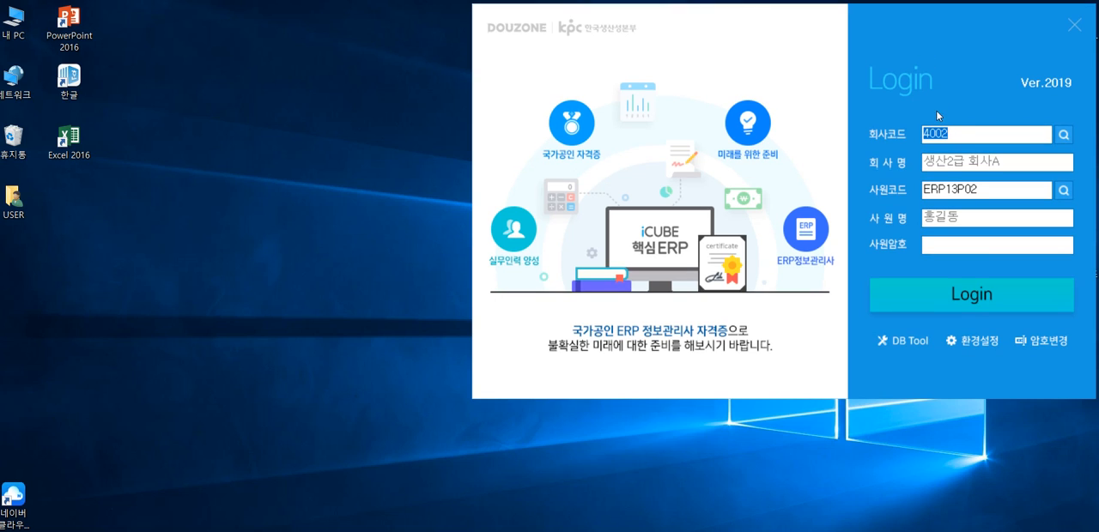
pyautogui.click(972, 297)
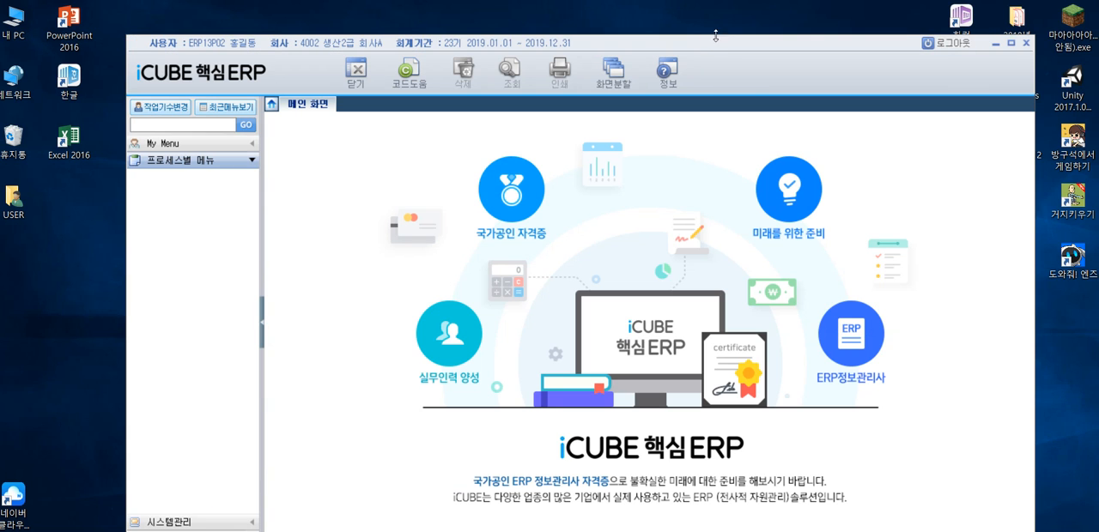
pyautogui.moveTo(717, 38); pyautogui.dragTo(778, 17)
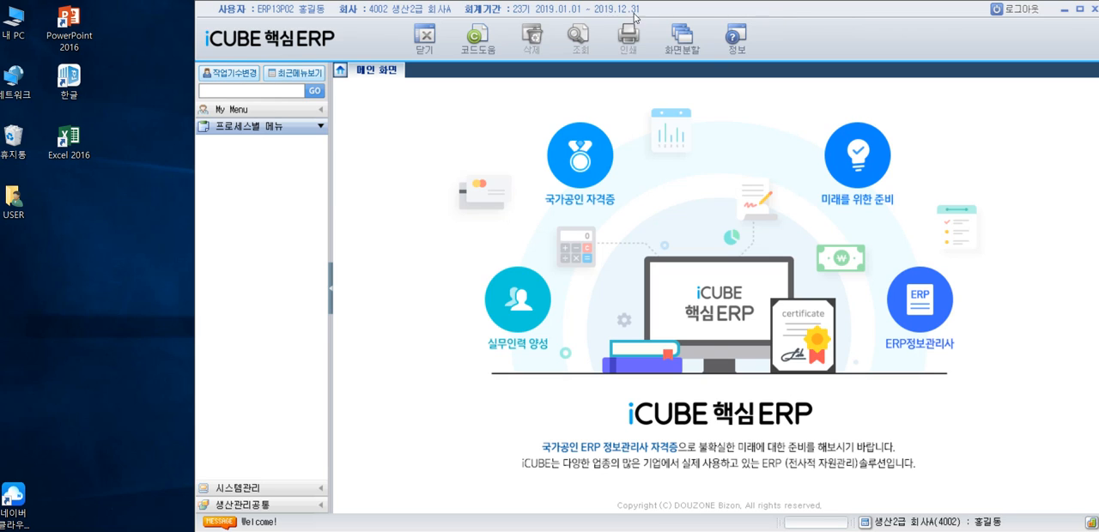
pyautogui.moveTo(608, 11); pyautogui.dragTo(697, 10)
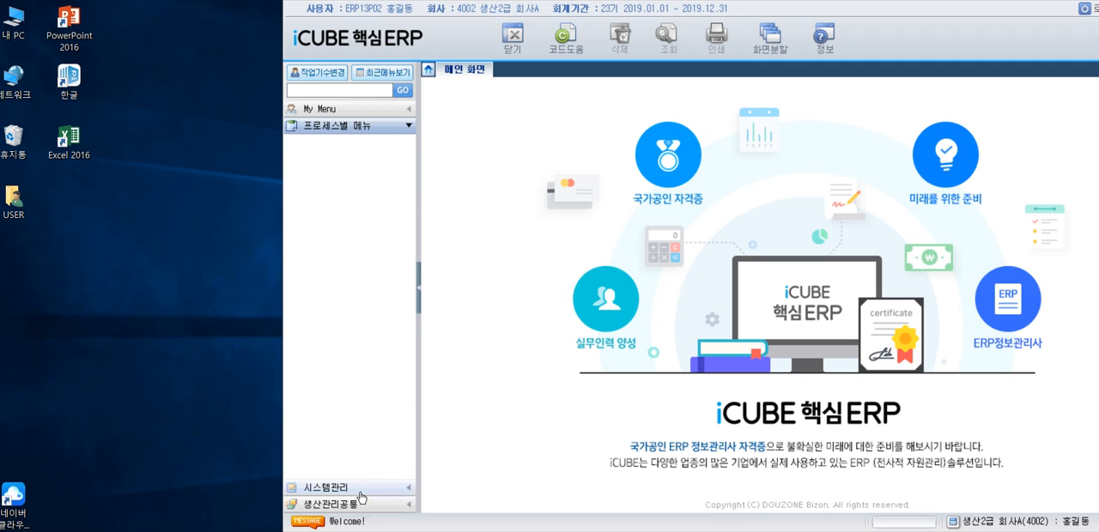
# - Review the PowerPoint lesson slides on 물류담당자, 품목분류 and 검사유형 registration, and return to the ERP window
pyautogui.hotkey('alt', 'Tab')
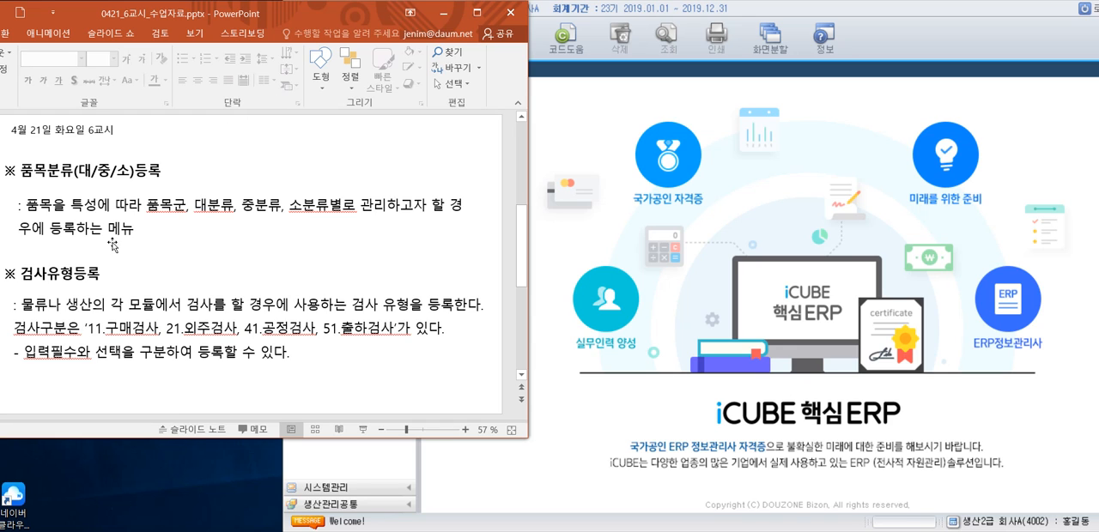
pyautogui.scroll(3, 113, 228)
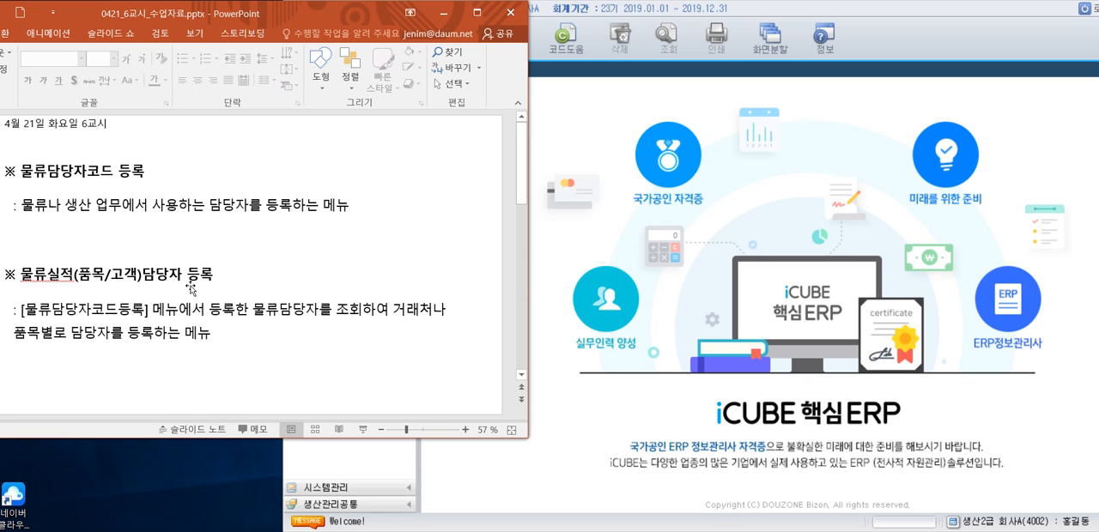
pyautogui.scroll(-3, 190, 290)
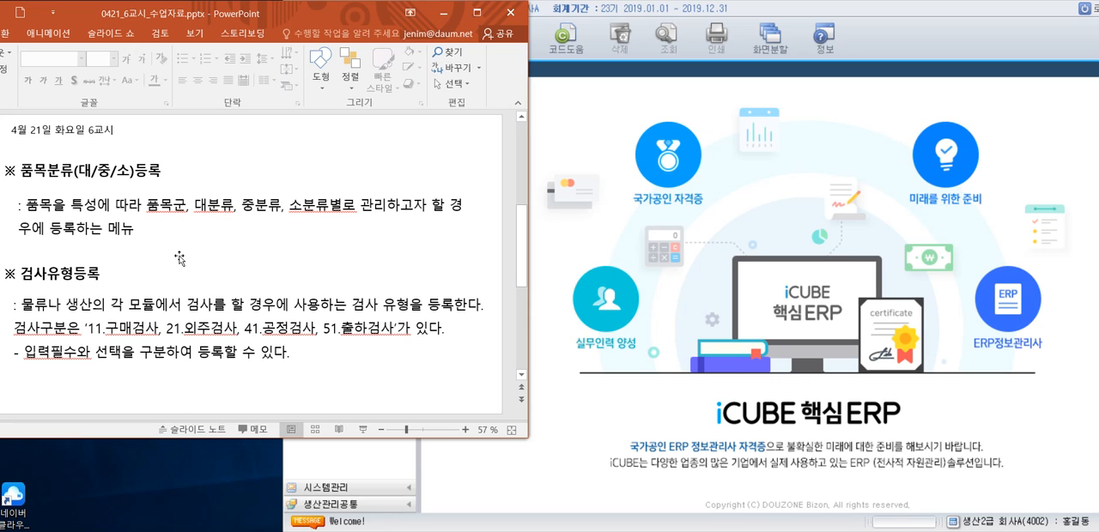
pyautogui.click(609, 12)
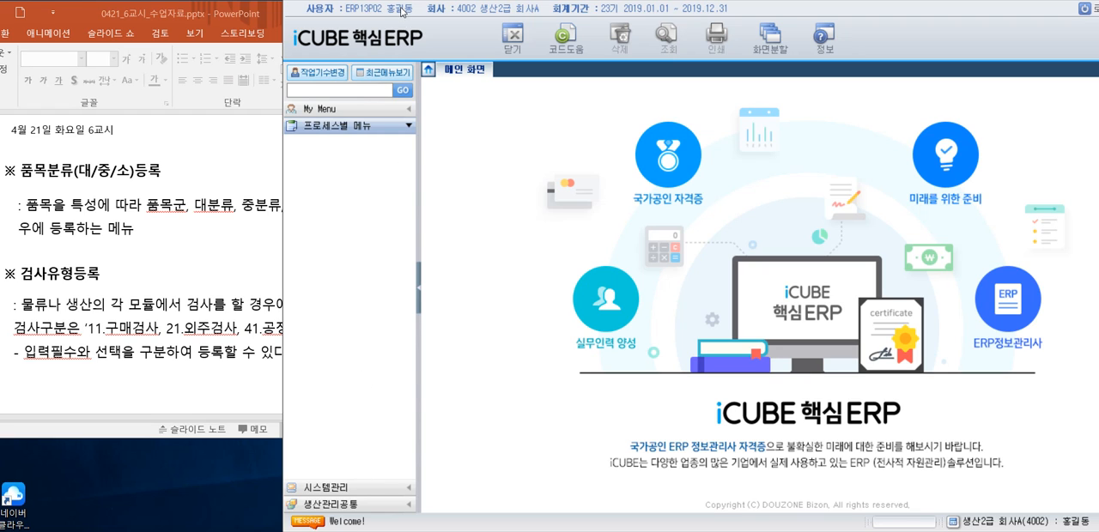
# - Show the 기초정보관리 items under 시스템관리, with 회사등록정보 collapsed and the menu pane slightly wider
pyautogui.click(325, 489)
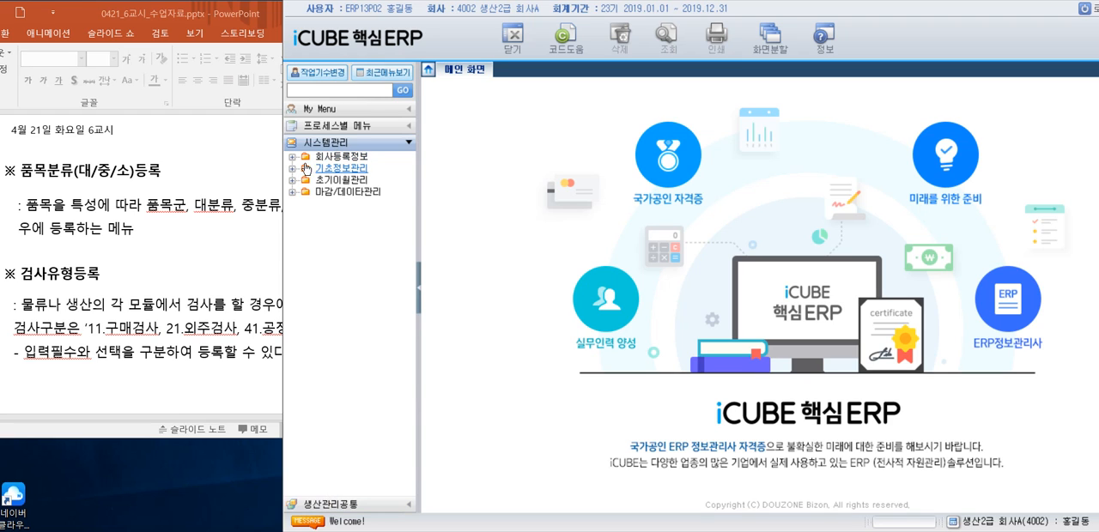
pyautogui.click(293, 158)
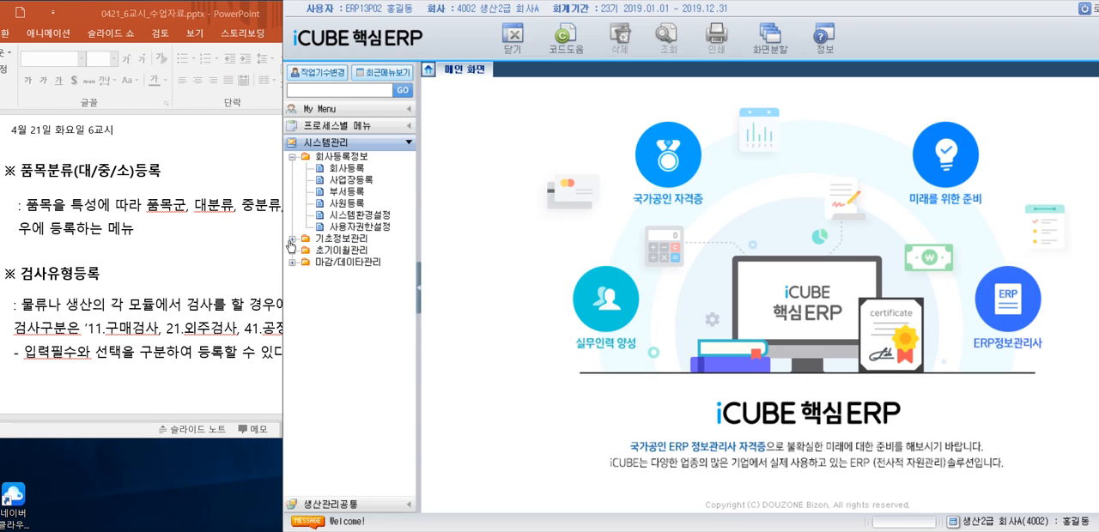
pyautogui.click(292, 239)
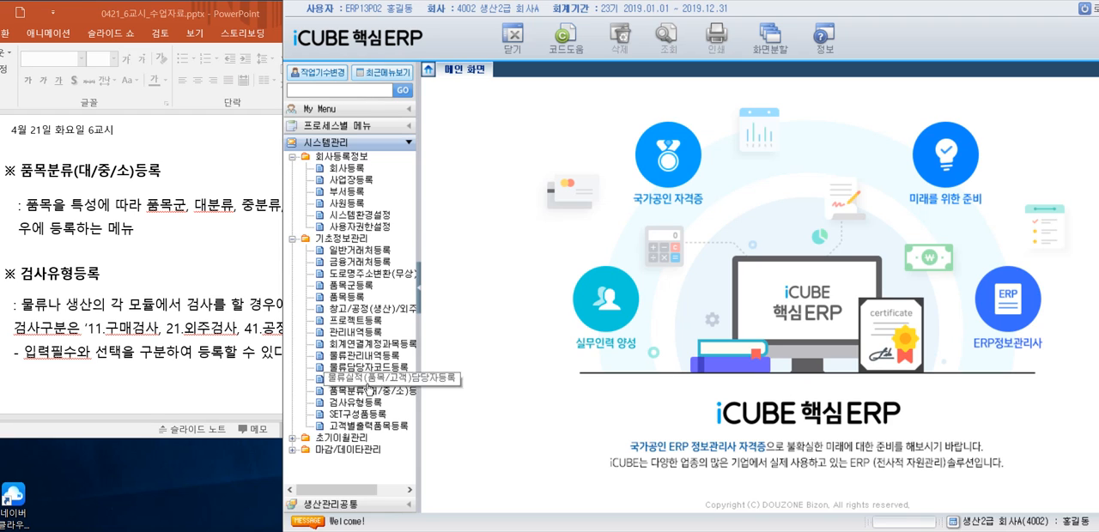
pyautogui.click(294, 159)
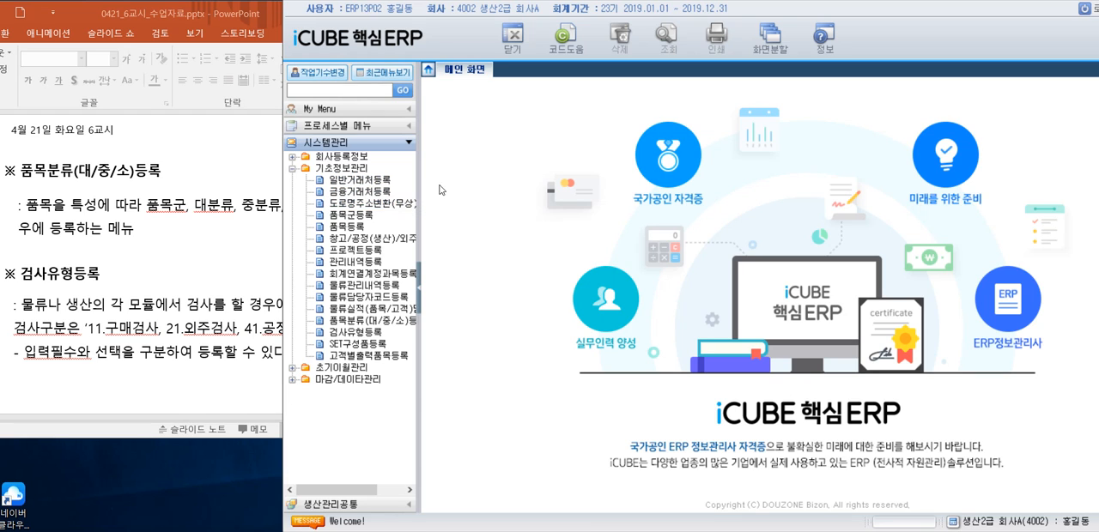
pyautogui.moveTo(418, 186); pyautogui.dragTo(441, 189)
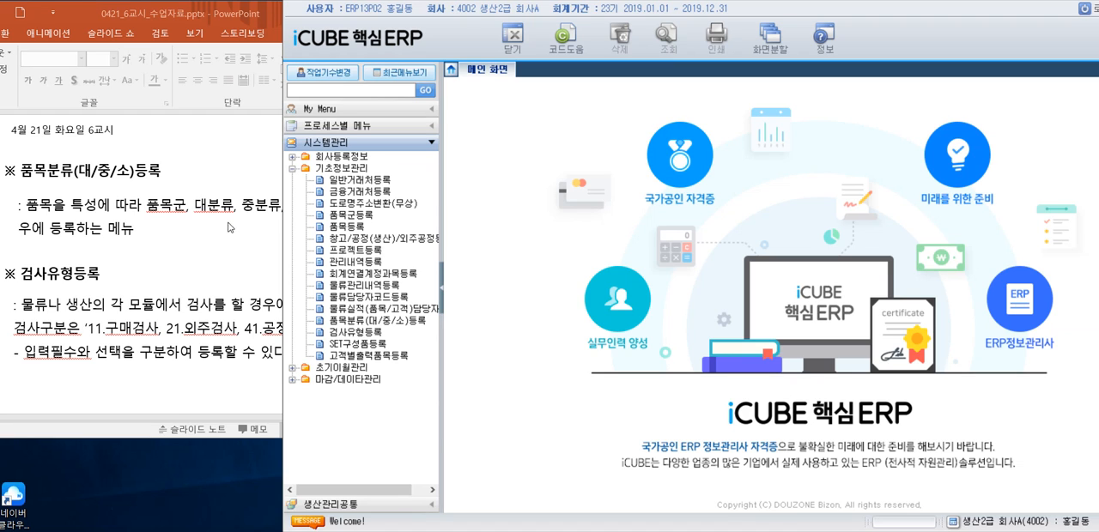
# - Switch to PowerPoint and read the slide explaining 물류담당자코드 등록
pyautogui.click(156, 234)
pyautogui.scroll(1, 166, 228)
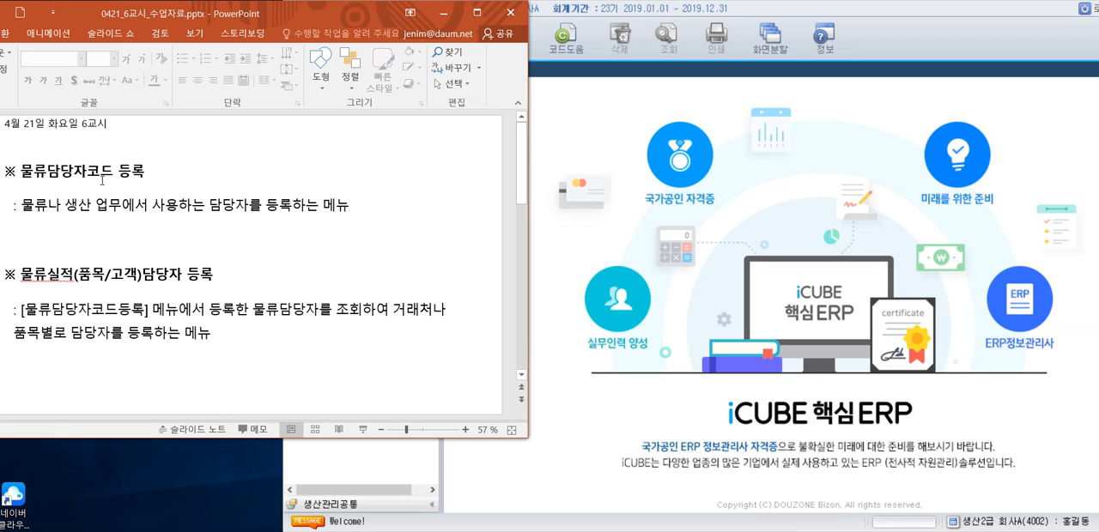
# - Return to iCUBE, open 물류담당자코드등록 and retrieve the registered manager codes
pyautogui.click(548, 269)
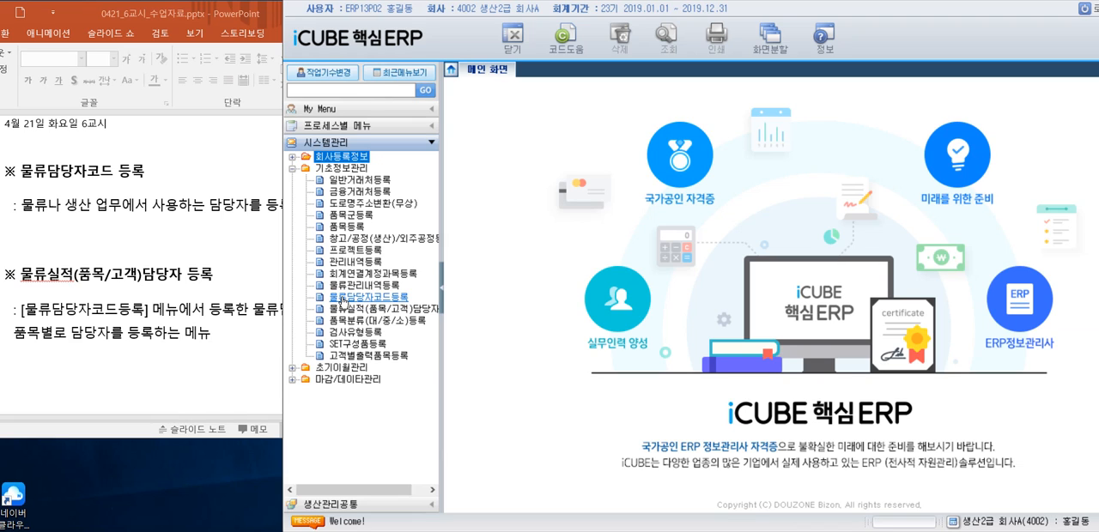
pyautogui.doubleClick(397, 301)
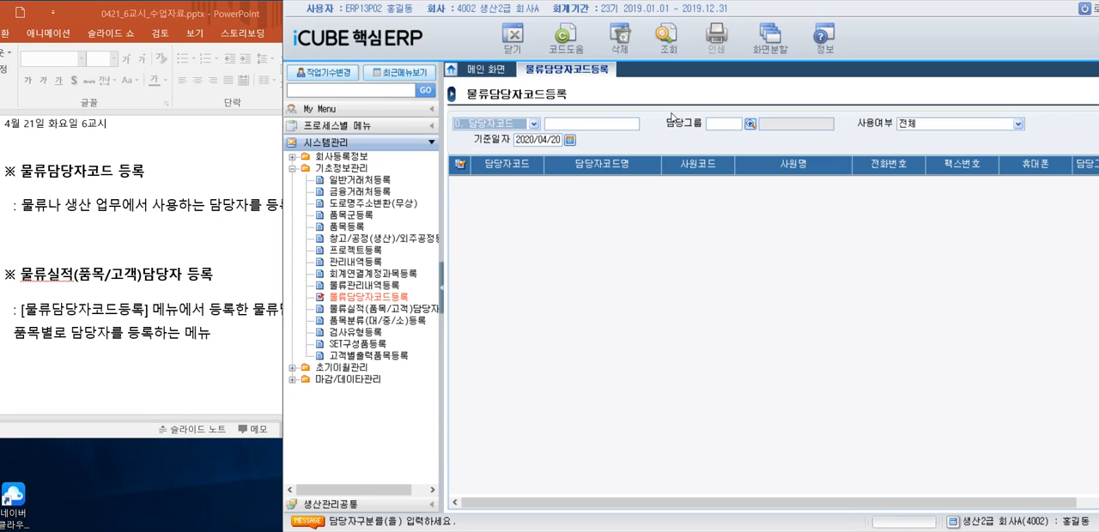
pyautogui.click(677, 45)
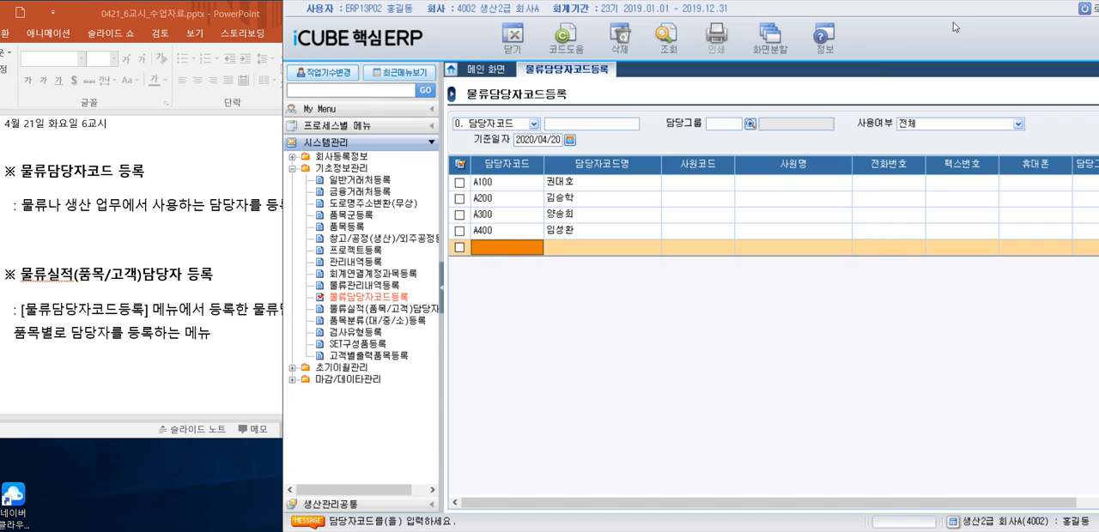
# - Add a manager with 담당자코드 B100 in the empty row, enter the manager's name, and leave the employee code blank
pyautogui.click(494, 249)
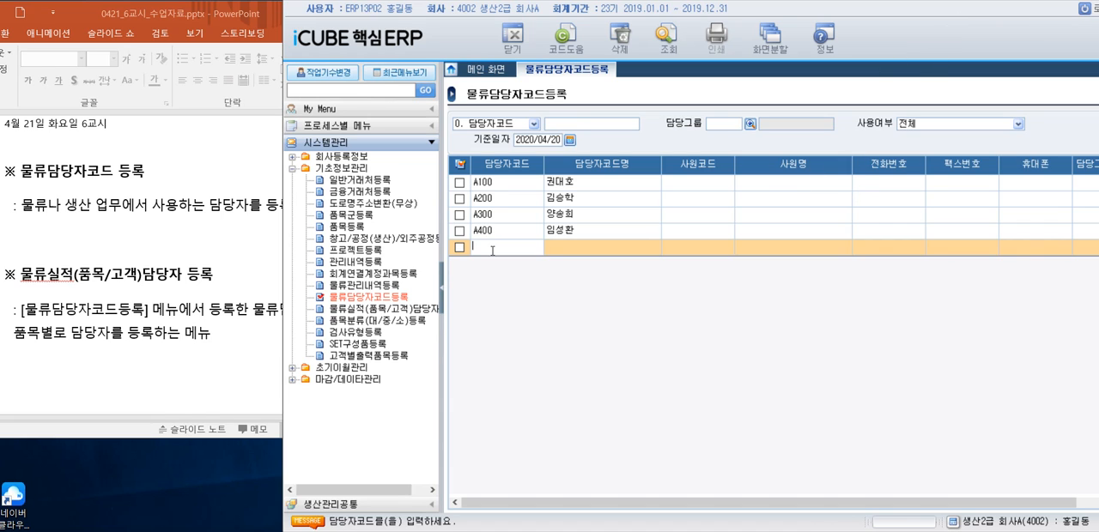
pyautogui.write('ㅠ')
pyautogui.write('B')
pyautogui.write('100')
pyautogui.press('Return')
pyautogui.write('여')
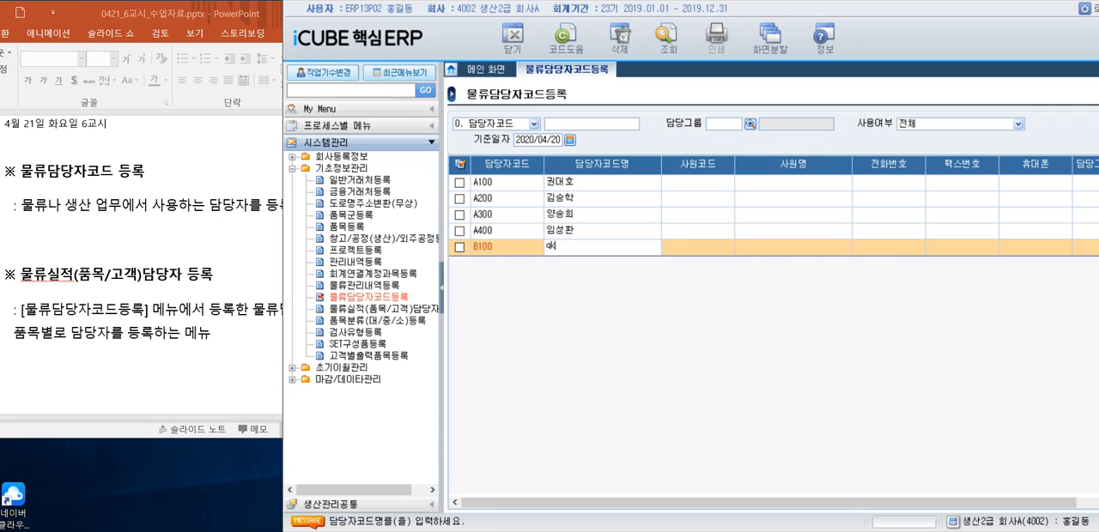
pyautogui.press('BackSpace')
pyautogui.press('BackSpace')
pyautogui.press('BackSpace')
pyautogui.write('박정숙')
pyautogui.press('Return')
pyautogui.press('Return')
pyautogui.press('Return')
pyautogui.press('Return')
pyautogui.press('Return')
pyautogui.press('Return')
pyautogui.press('Return')
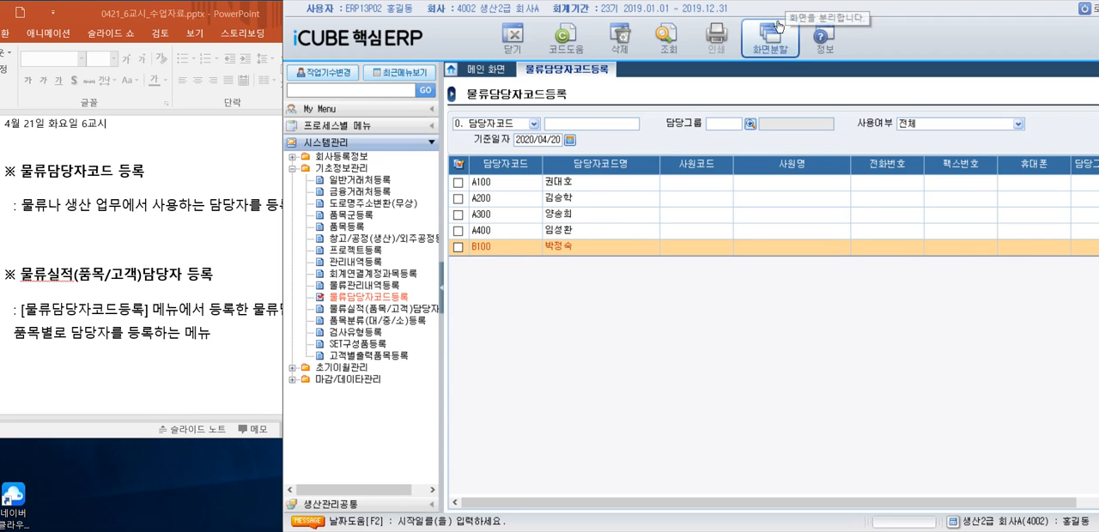
# - Set the B100 row's 시작일 to 2020/01/01, 종료일 to 2020/12/31 and 사용여부 to 1. 사용, and save the row
pyautogui.moveTo(816, 12); pyautogui.dragTo(711, 20)
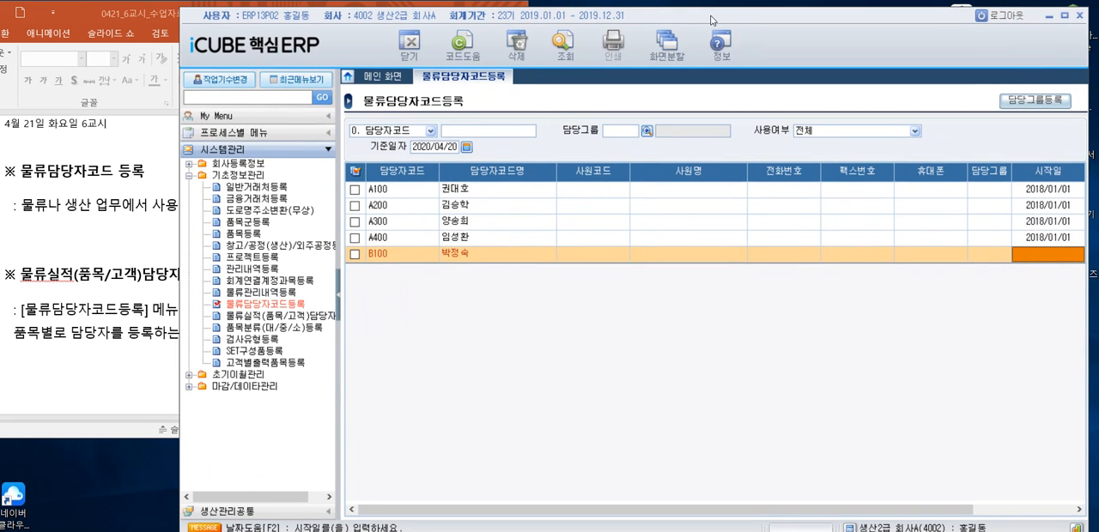
pyautogui.write('2020/01/01')
pyautogui.press('Return')
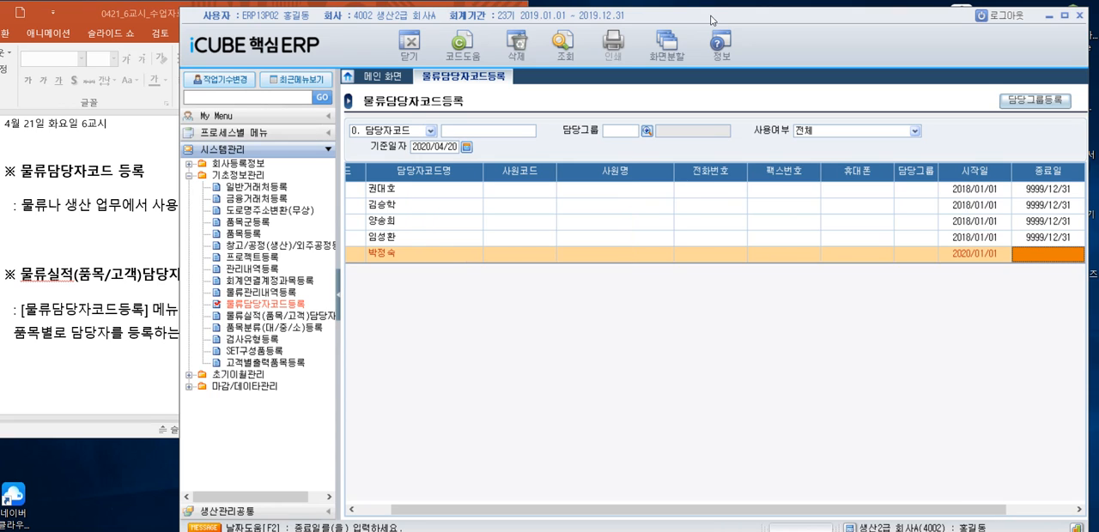
pyautogui.write('2020/12/31')
pyautogui.press('Return')
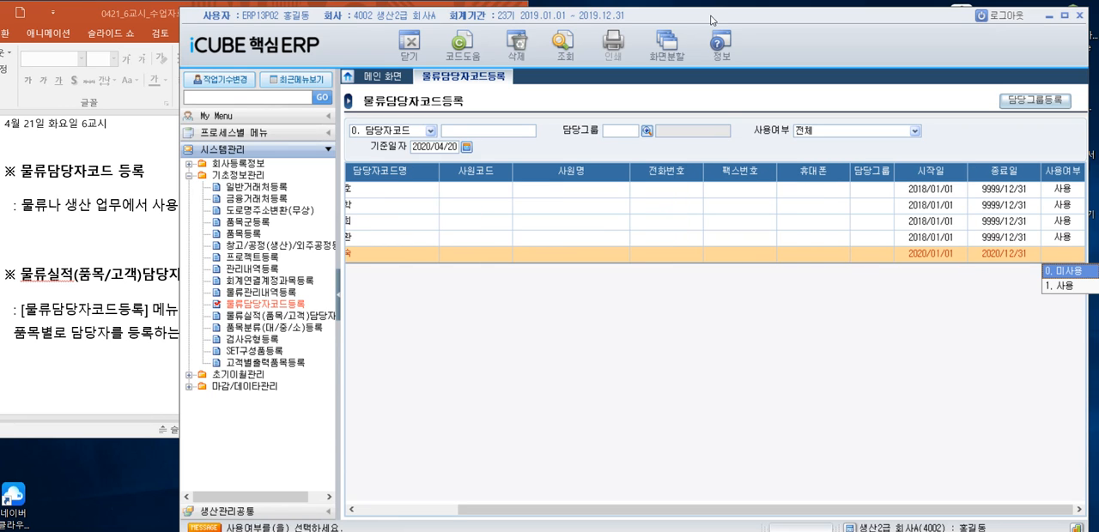
pyautogui.press('Down')
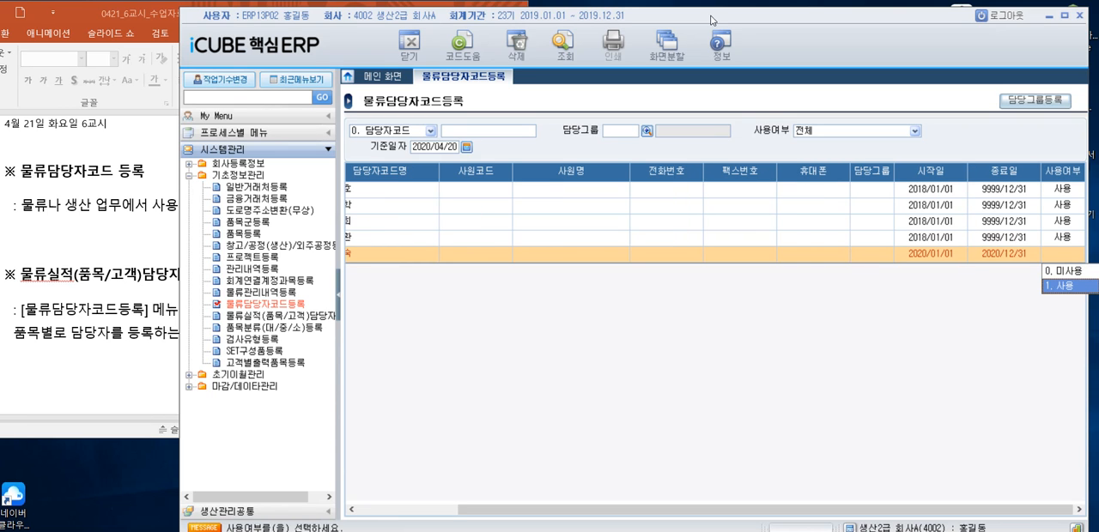
pyautogui.press('Return')
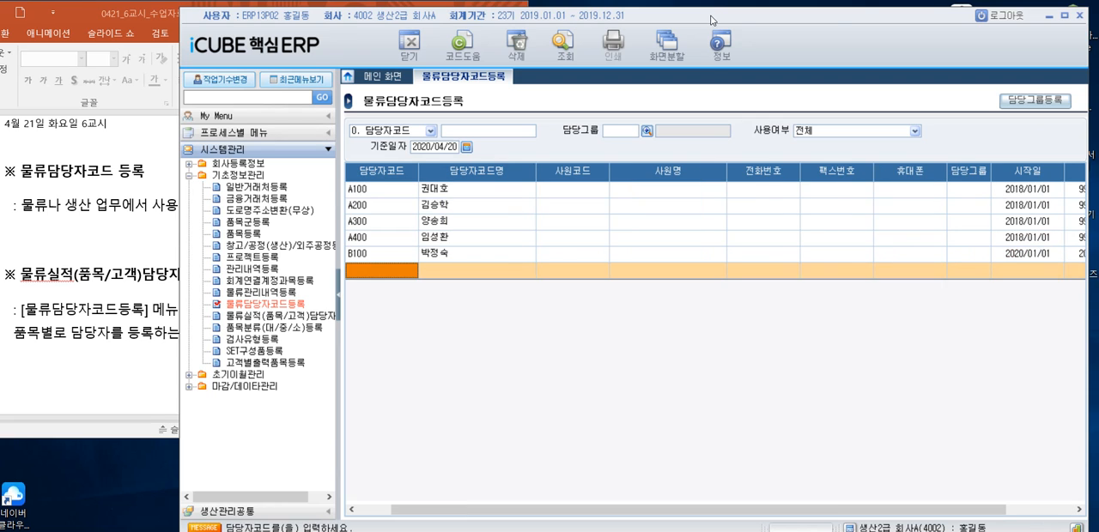
# - Add another manager with 담당자코드 B200 in the next empty row, enter the manager's name, and leave the employee code blank
pyautogui.click(477, 254)
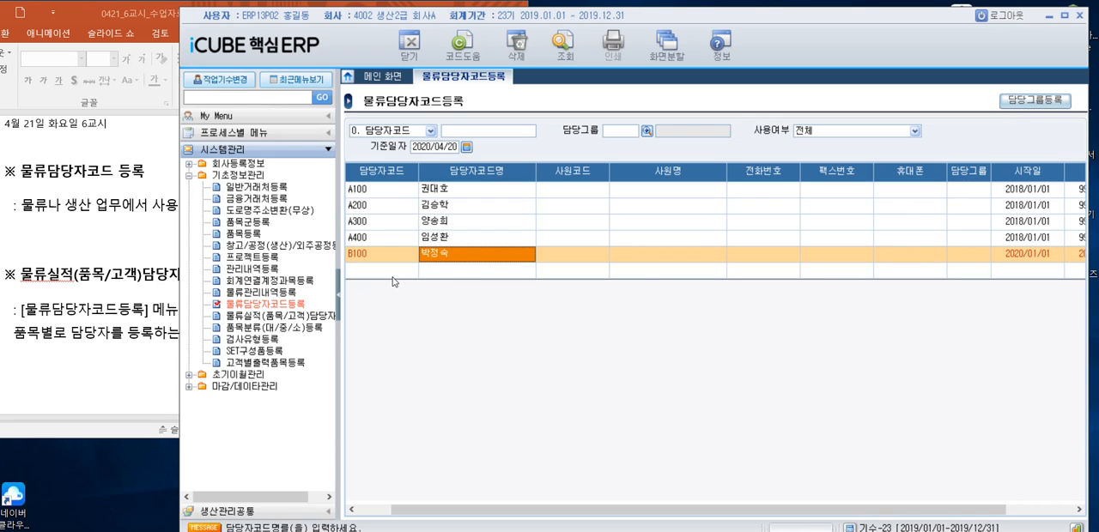
pyautogui.click(390, 271)
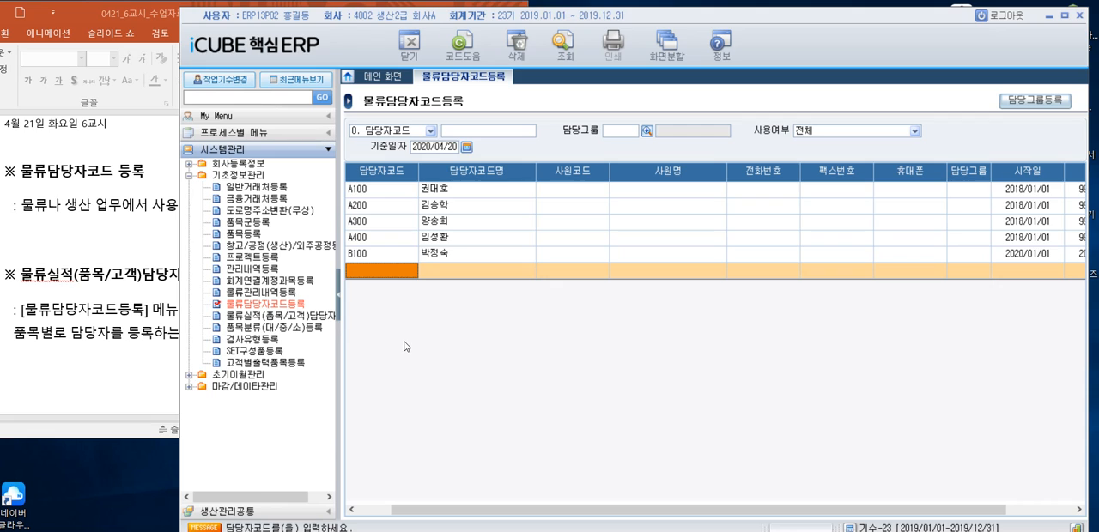
pyautogui.write('B')
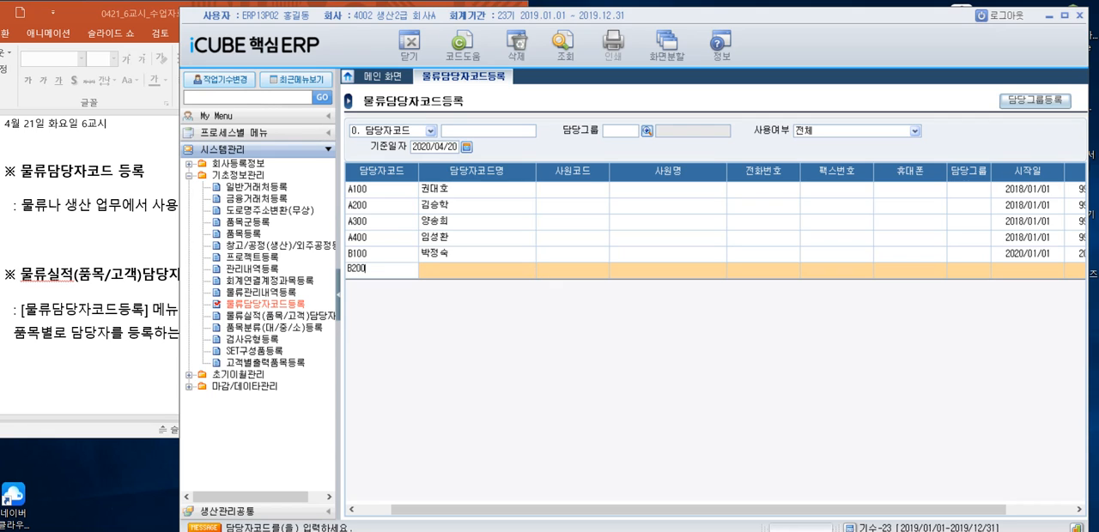
pyautogui.write('200')
pyautogui.press('Return')
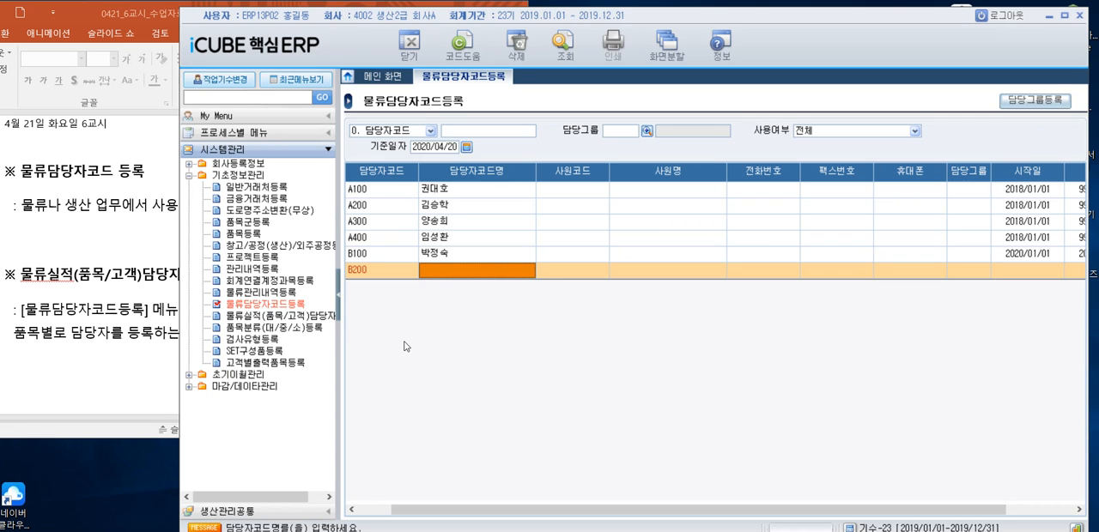
pyautogui.write('ㄱㅣㅁ개ㄸㅗㅇ')
pyautogui.press('Return')
pyautogui.press('Return')
pyautogui.press('Return')
pyautogui.press('Return')
pyautogui.press('Return')
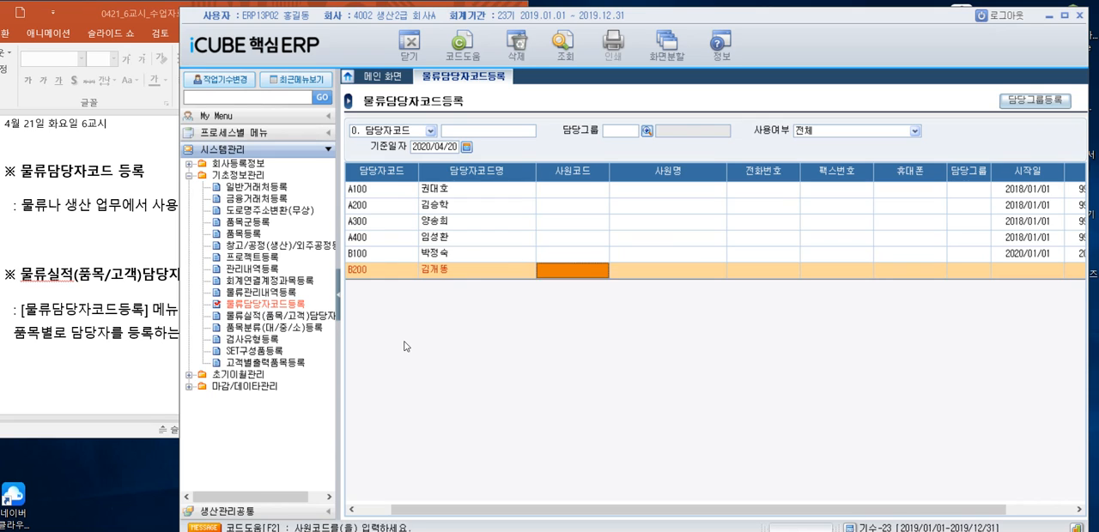
pyautogui.press('Return')
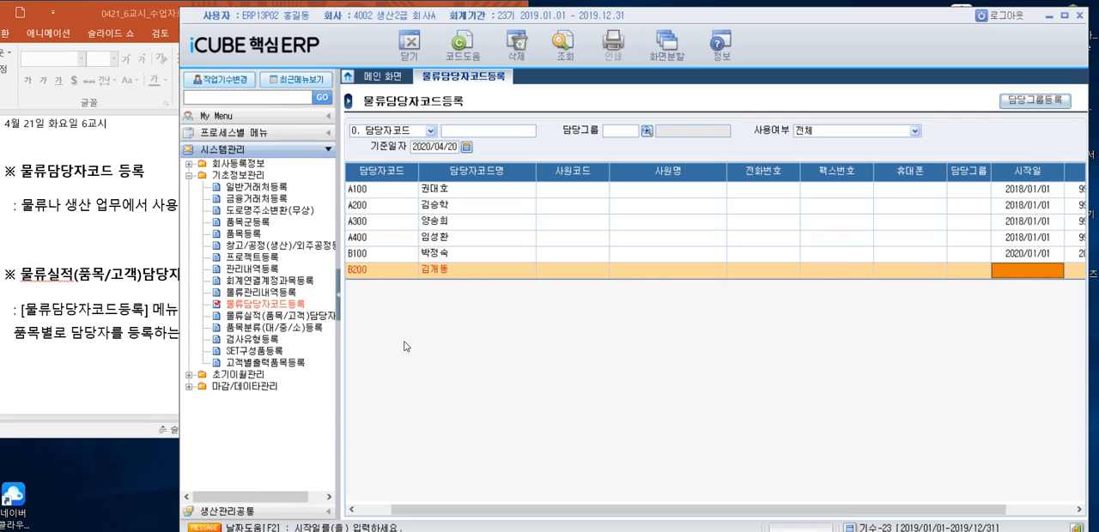
# - Set the B200 row's 시작일 to 2020/01/01, 종료일 to 2020/12/31 and 사용여부 to 1. 사용, and save the row
pyautogui.write('2020/0')
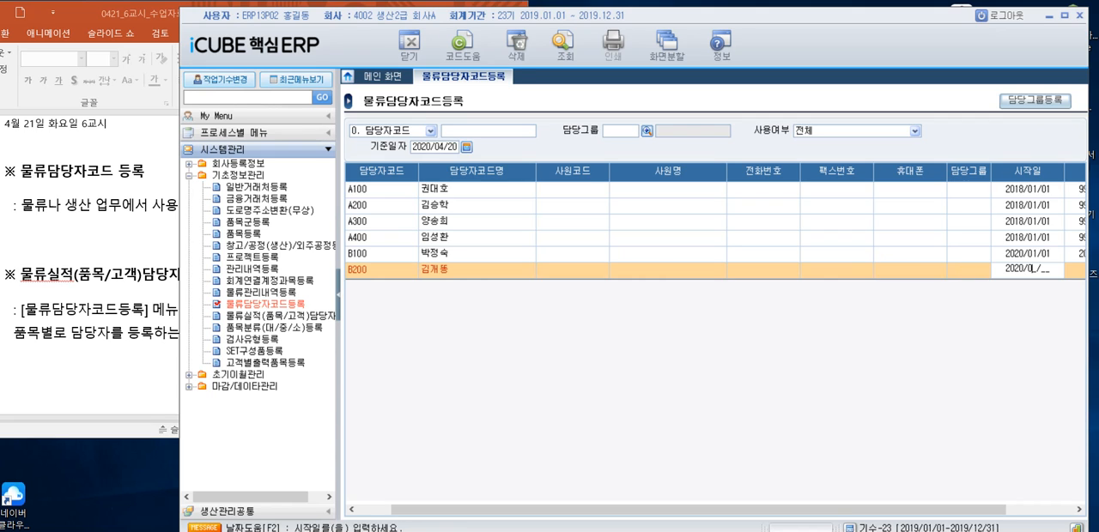
pyautogui.write('1/01')
pyautogui.press('Return')
pyautogui.write('2020/')
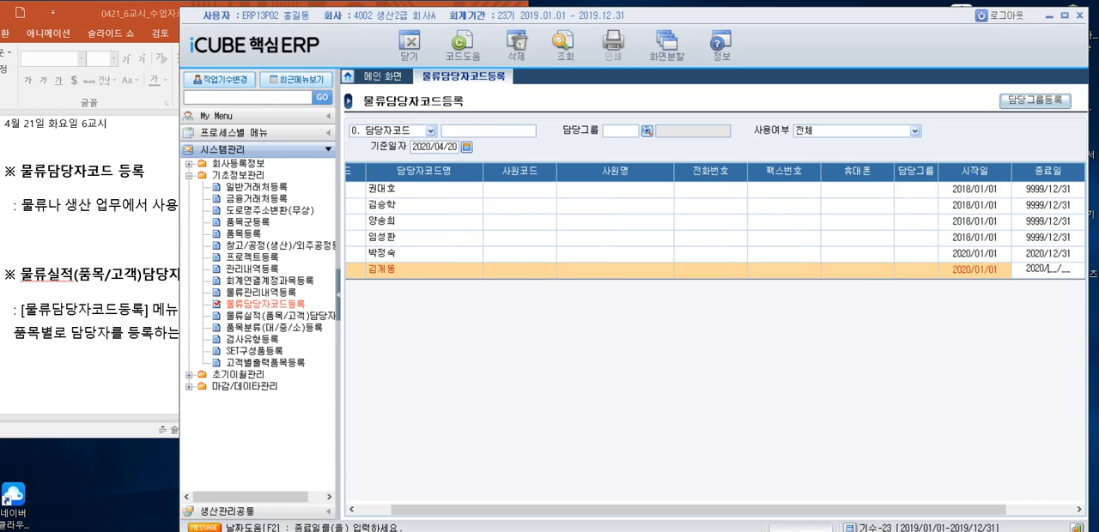
pyautogui.write('12/31')
pyautogui.press('Return')
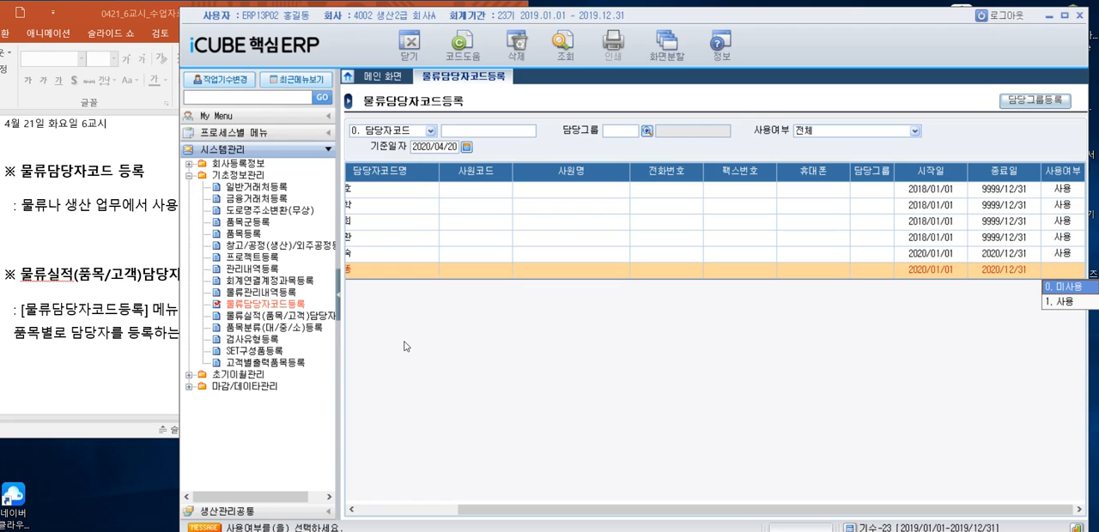
pyautogui.press('Down')
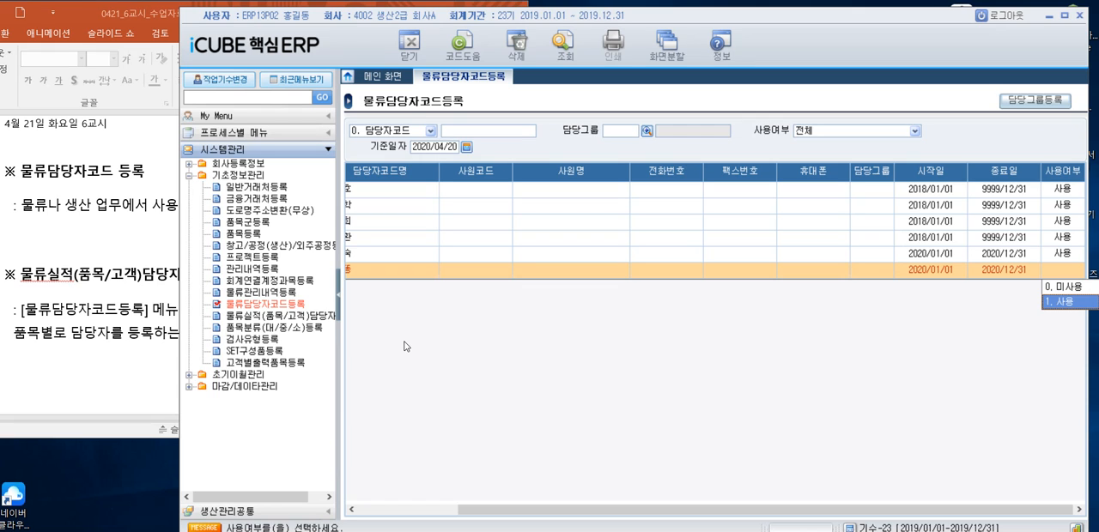
pyautogui.press('Return')
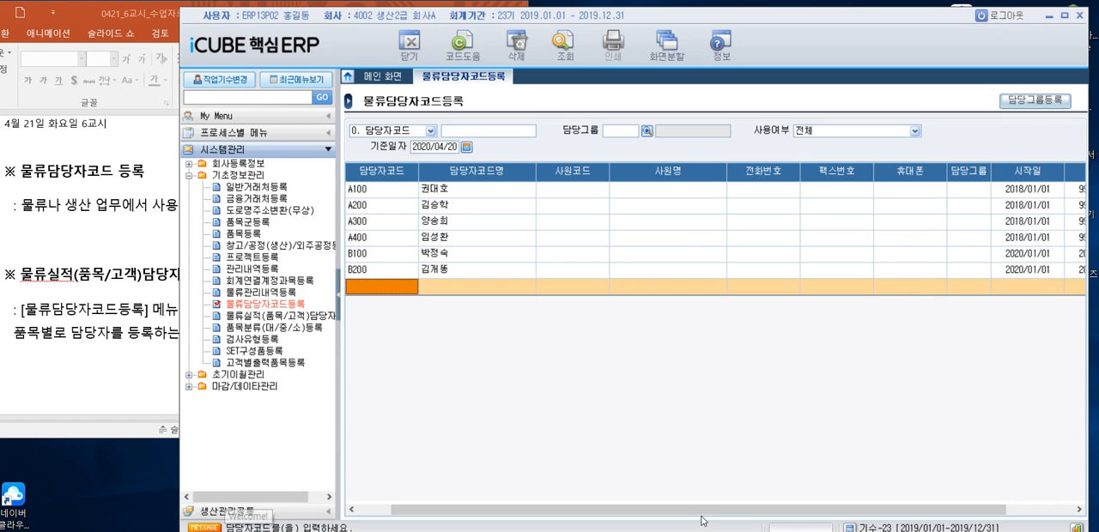
pyautogui.moveTo(704, 518); pyautogui.dragTo(674, 519)
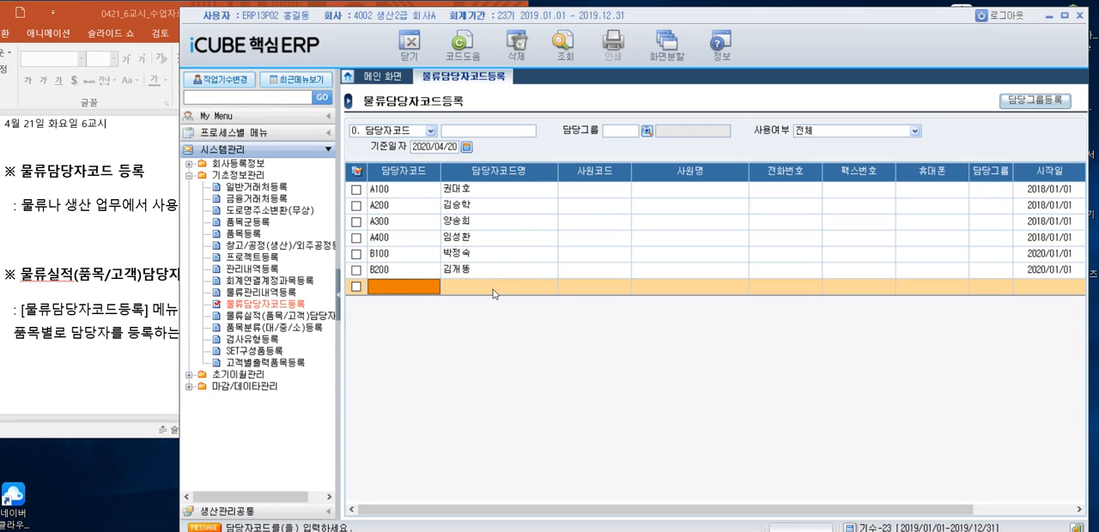
# - Open 물류실적(품목/고객)담당자등록, look at its 품목 view, and retrieve the customers in the 거래처 view
pyautogui.moveTo(462, 15); pyautogui.dragTo(622, 20)
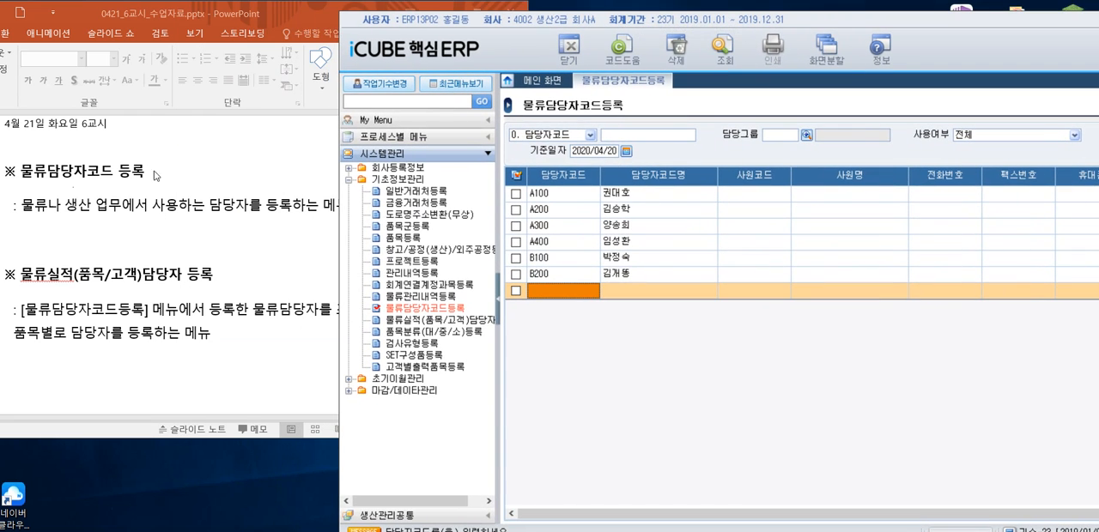
pyautogui.click(452, 309)
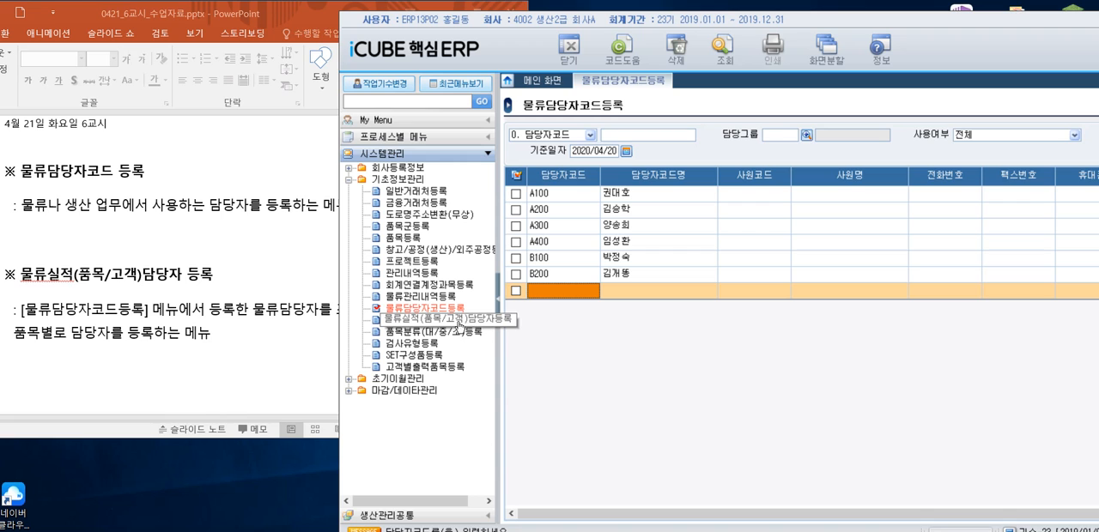
pyautogui.click(444, 325)
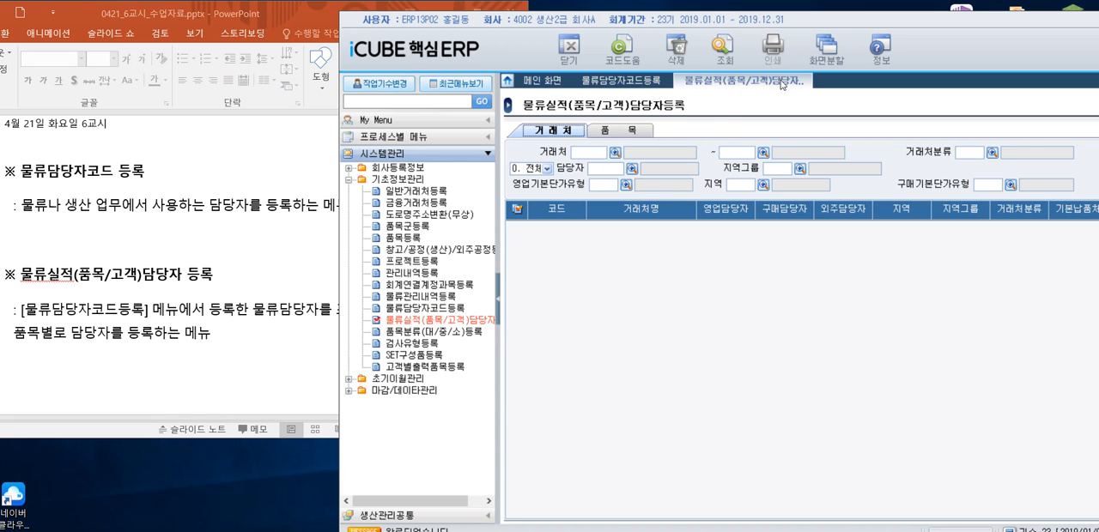
pyautogui.click(619, 130)
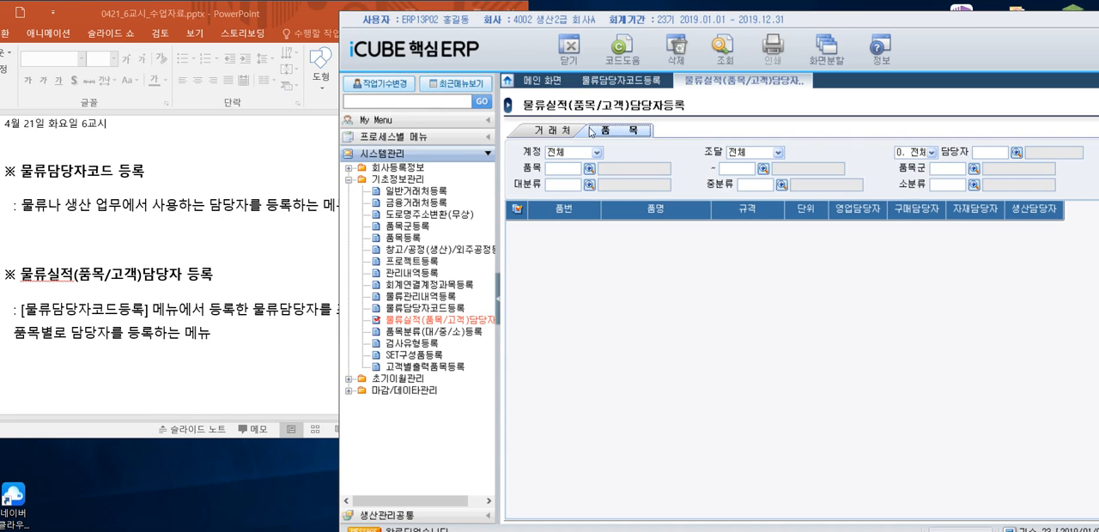
pyautogui.click(563, 133)
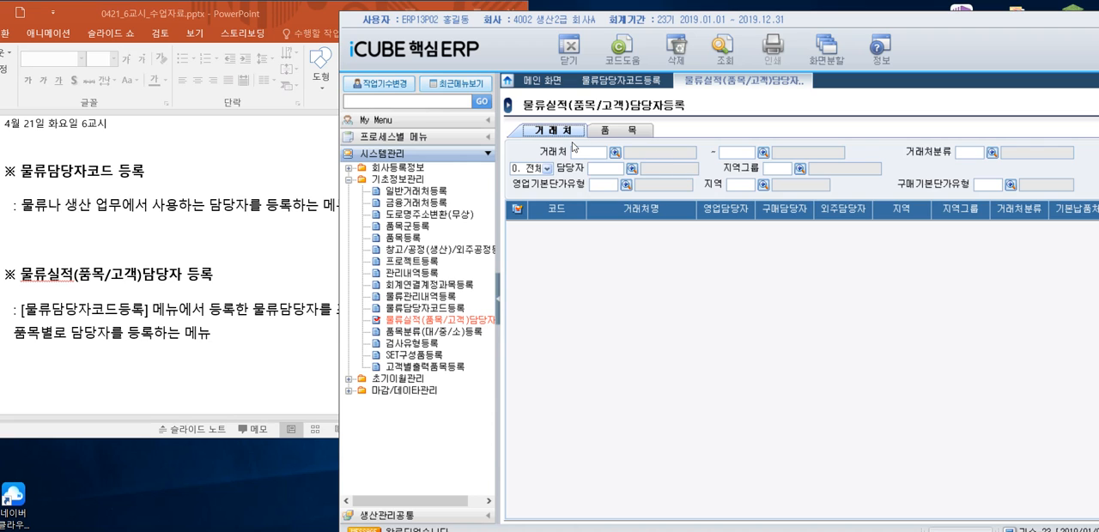
pyautogui.click(736, 52)
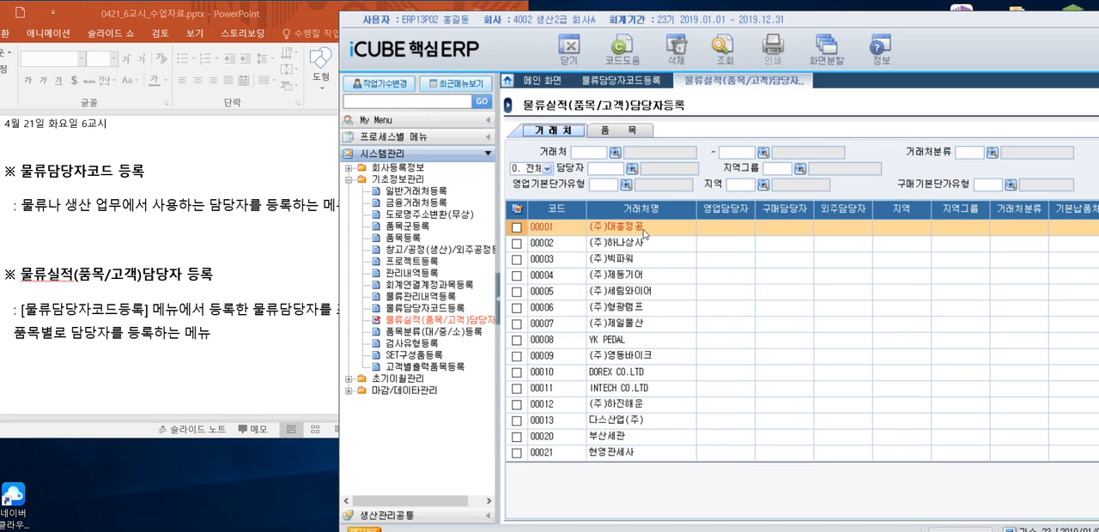
# - Assign the manager with code A100 as 영업담당자 for (주)대흥정공
pyautogui.click(737, 232)
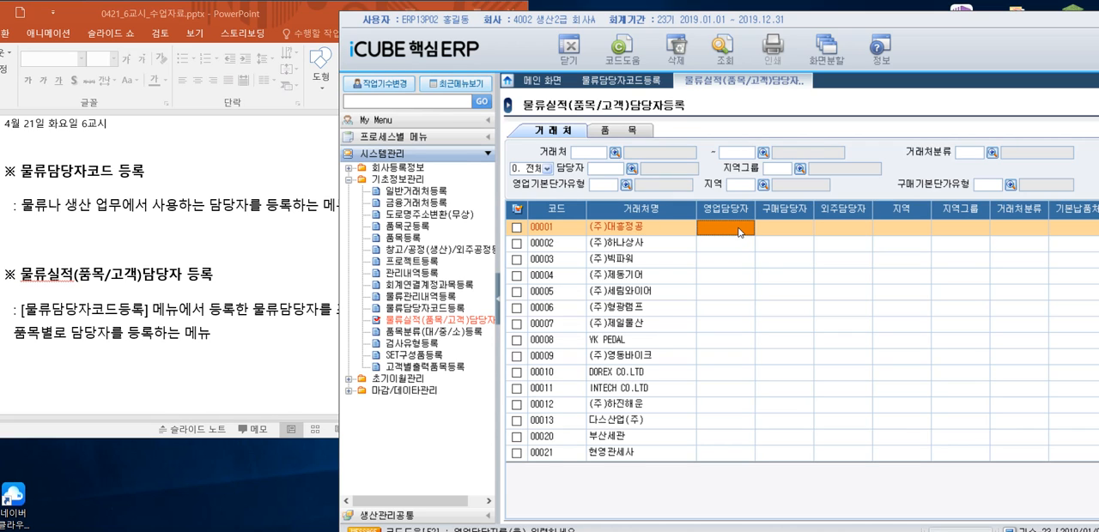
pyautogui.doubleClick(740, 233)
pyautogui.moveTo(816, 122); pyautogui.dragTo(958, 118)
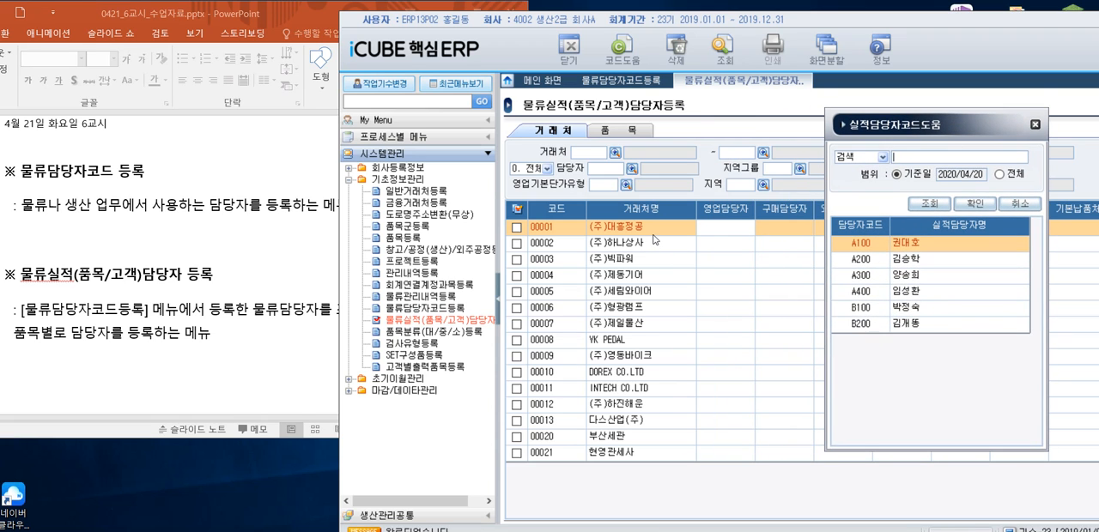
pyautogui.doubleClick(924, 249)
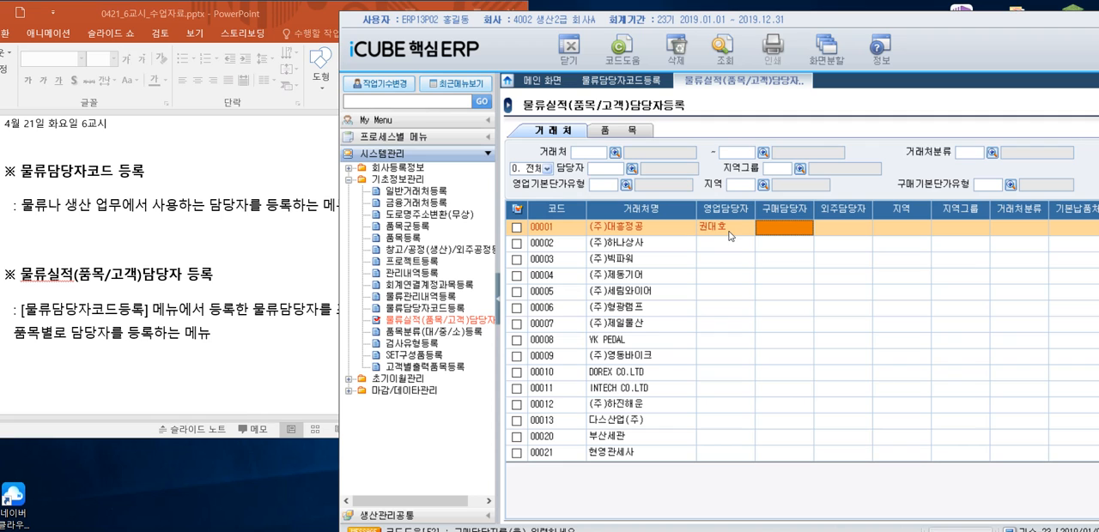
# - Assign the B100 manager as 구매담당자 and the B200 manager as 외주담당자 for (주)대흥정공
pyautogui.doubleClick(792, 236)
pyautogui.moveTo(807, 122); pyautogui.dragTo(949, 114)
pyautogui.click(915, 298)
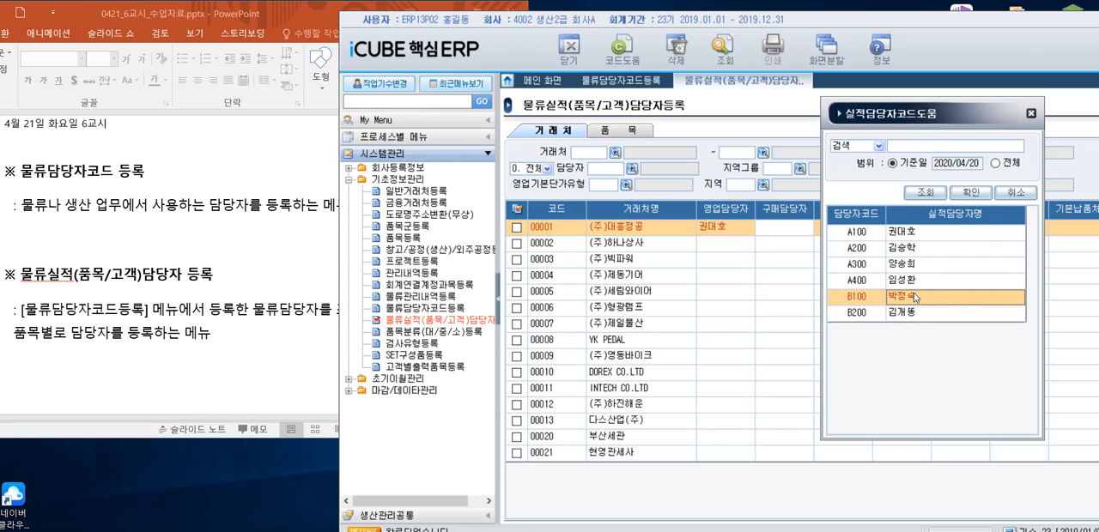
pyautogui.doubleClick(915, 298)
pyautogui.doubleClick(856, 227)
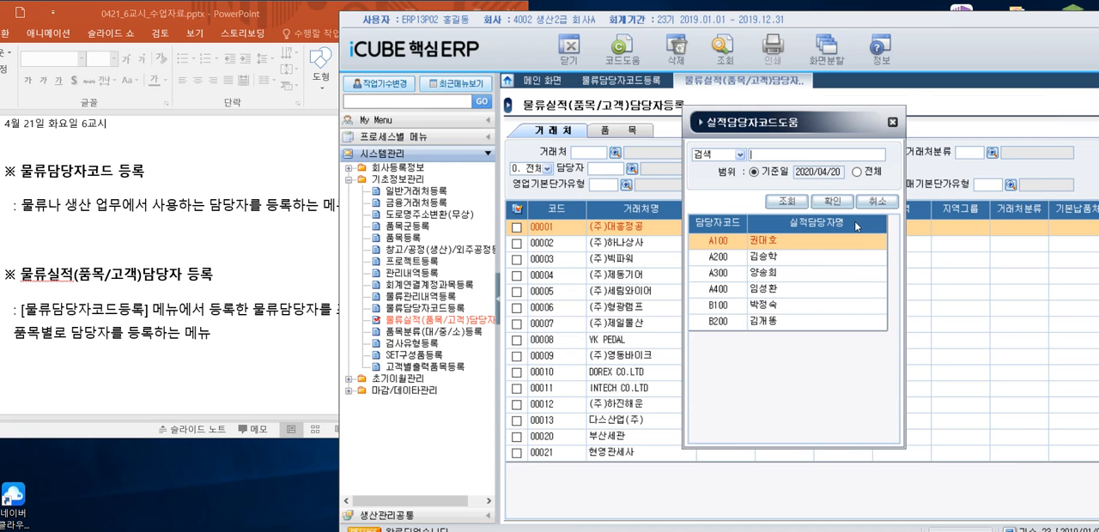
pyautogui.moveTo(825, 117); pyautogui.dragTo(961, 140)
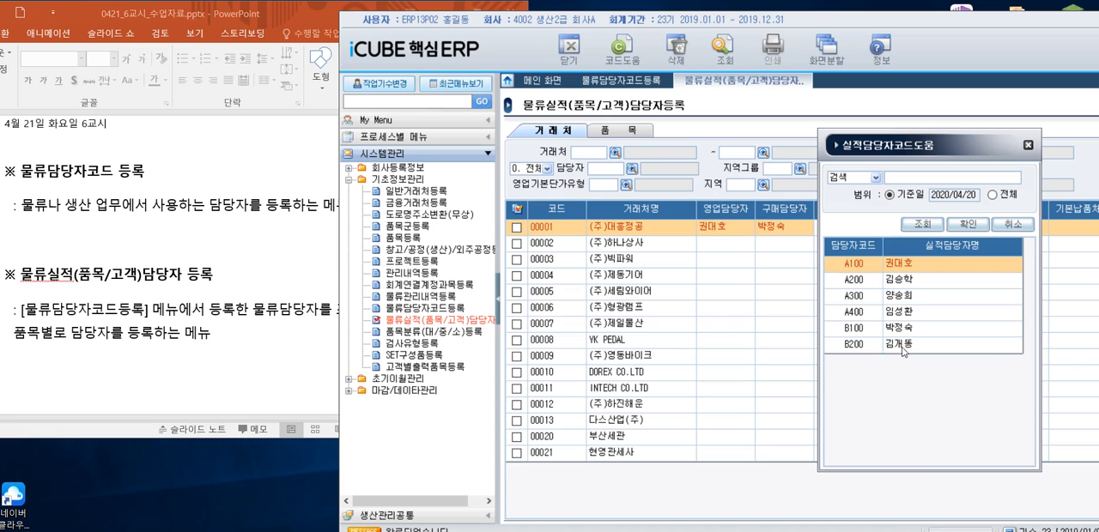
pyautogui.doubleClick(901, 347)
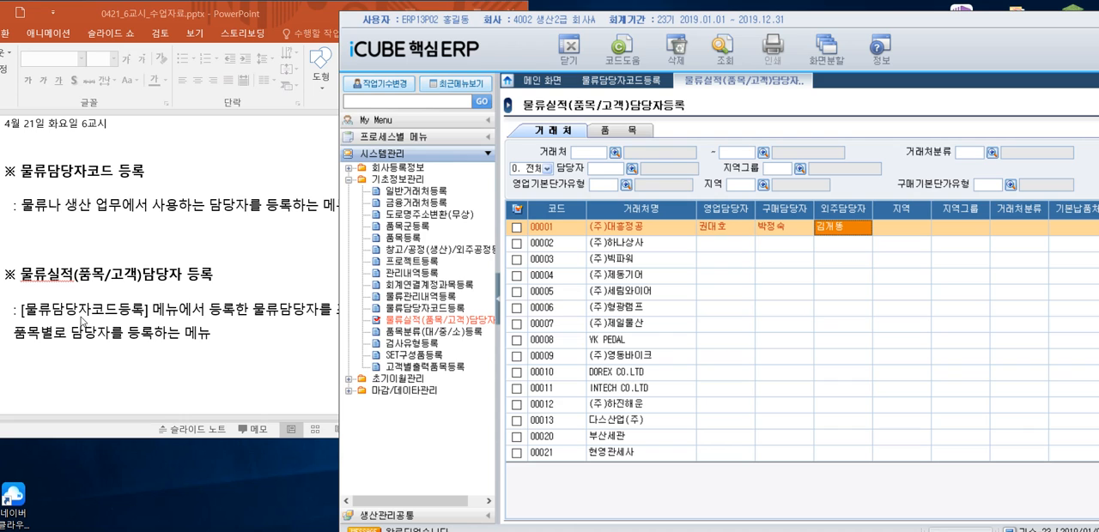
# - Switch to the PowerPoint lesson slides and bring up the slide about 품목분류(대/중/소)등록 and 검사유형등록
pyautogui.click(84, 322)
pyautogui.scroll(-1, 168, 312)
pyautogui.scroll(1, 168, 312)
pyautogui.scroll(1, 171, 302)
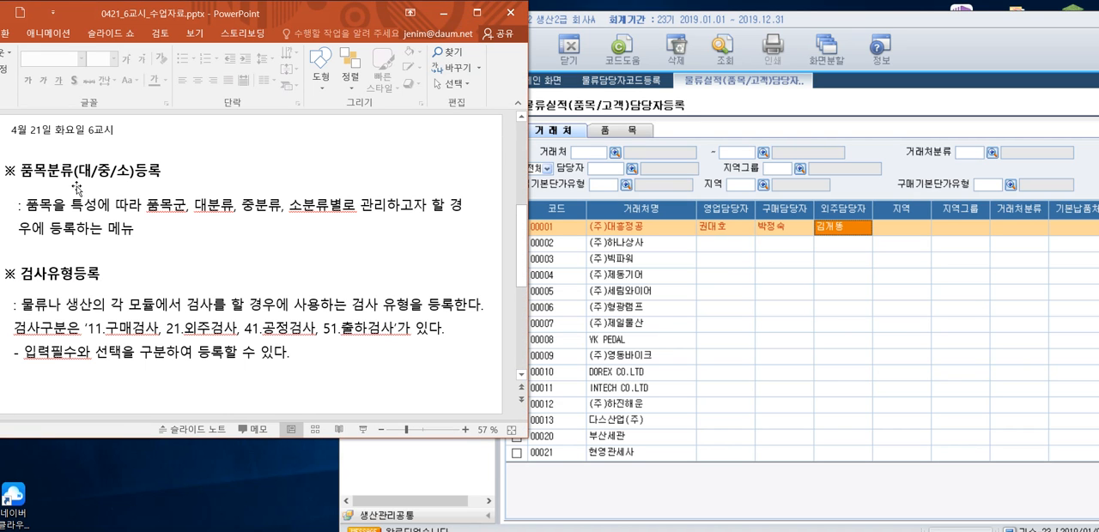
# - Return to iCUBE, open 품목분류(대/중/소)등록 and retrieve the item list
pyautogui.click(694, 407)
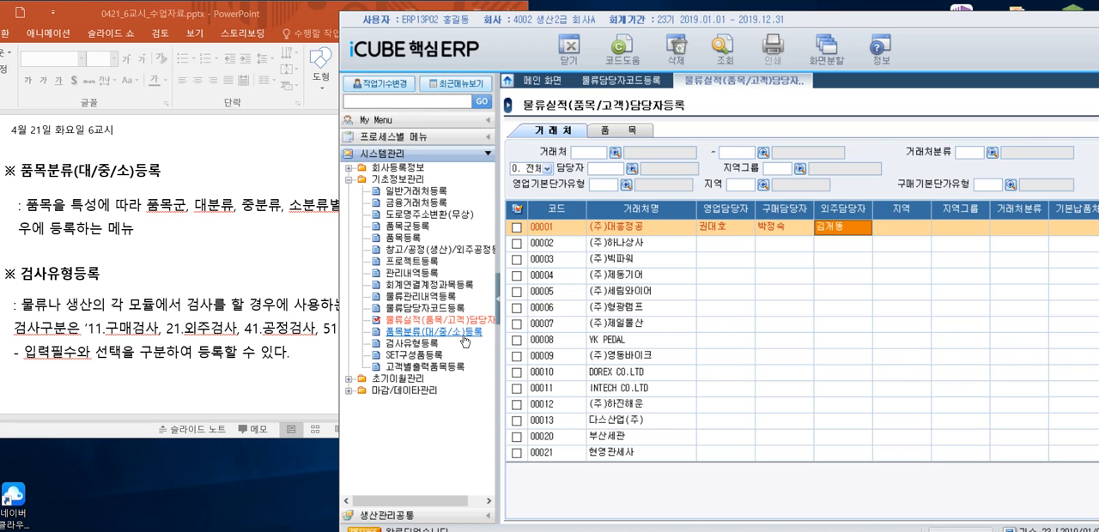
pyautogui.click(455, 342)
pyautogui.doubleClick(455, 342)
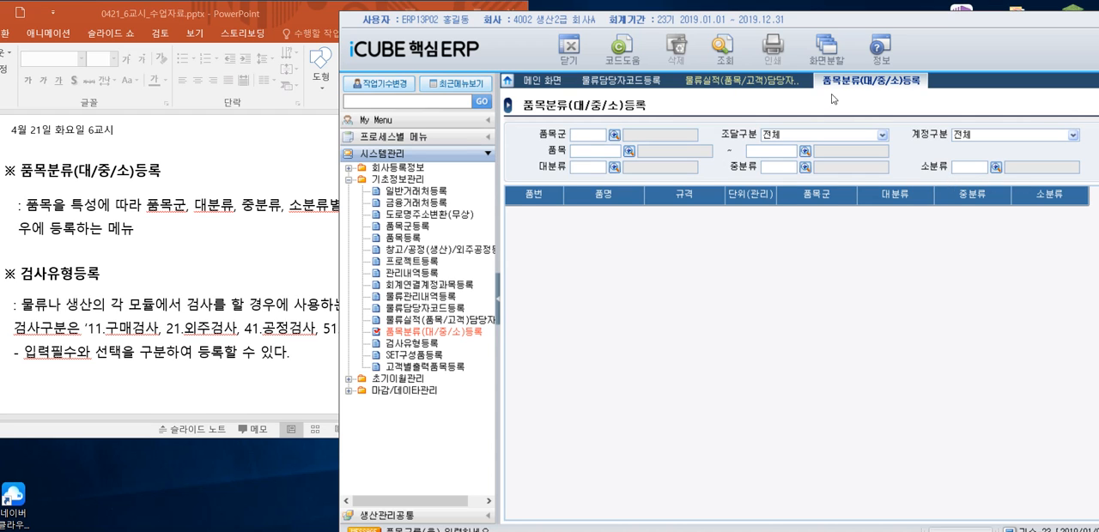
pyautogui.click(740, 62)
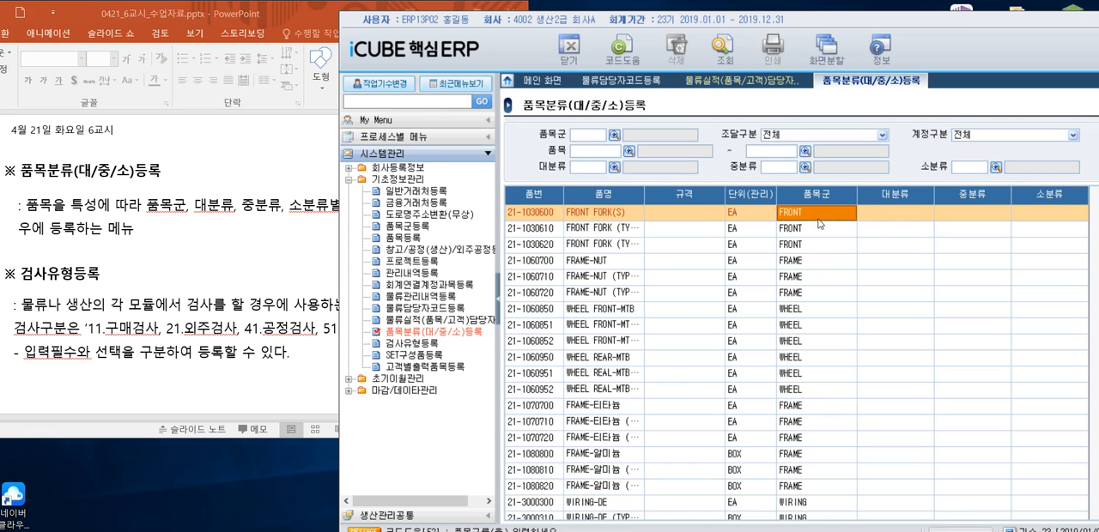
# - Set the 대분류 of the item FRONT FORK(S) to 100 조립반제품
pyautogui.click(901, 212)
pyautogui.click(987, 215)
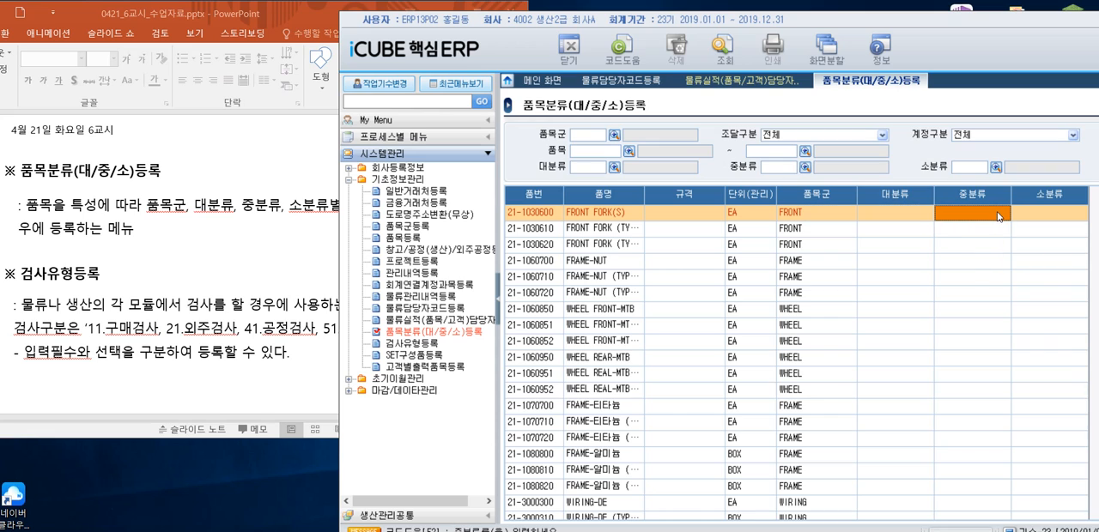
pyautogui.click(1064, 217)
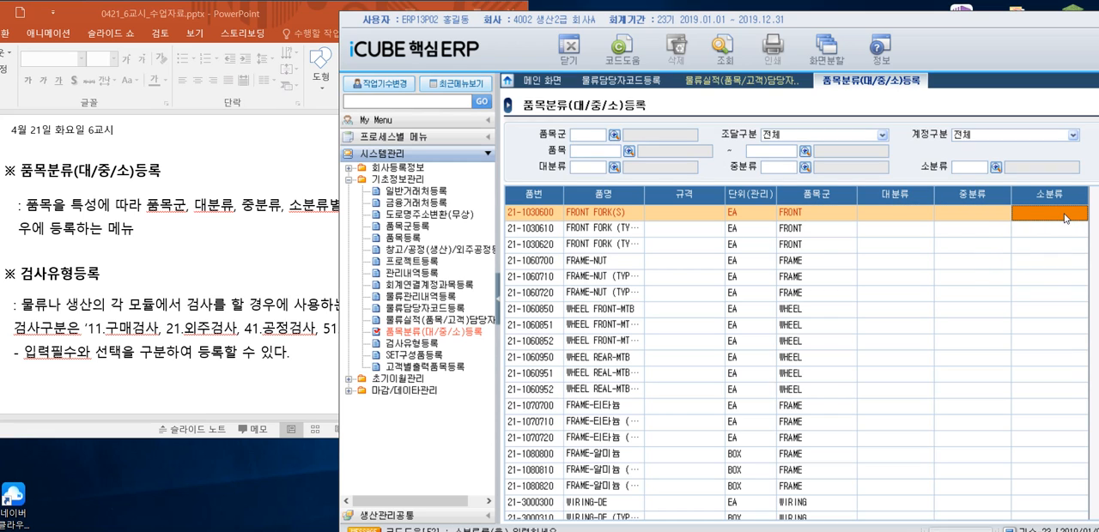
pyautogui.click(899, 213)
pyautogui.doubleClick(899, 212)
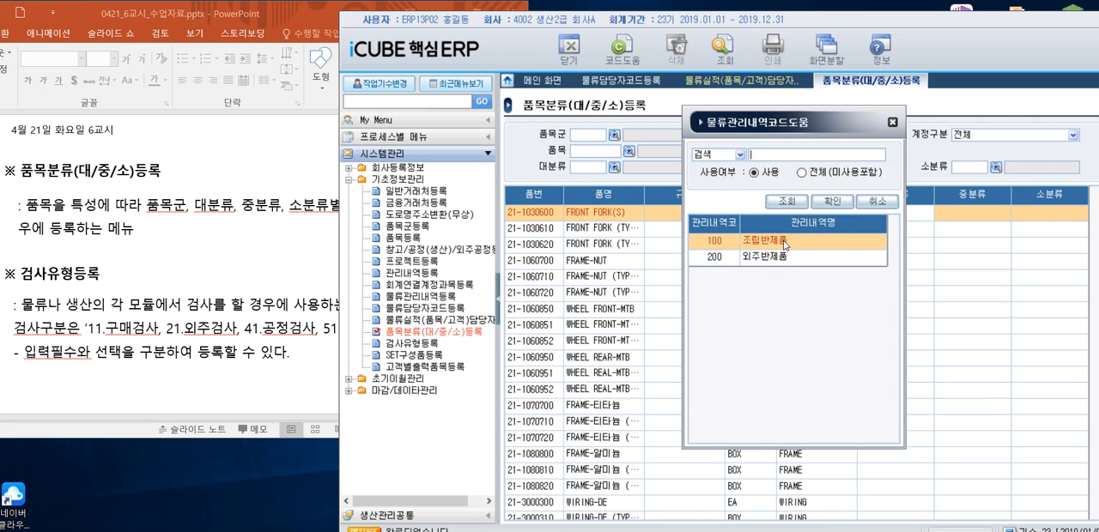
pyautogui.click(830, 202)
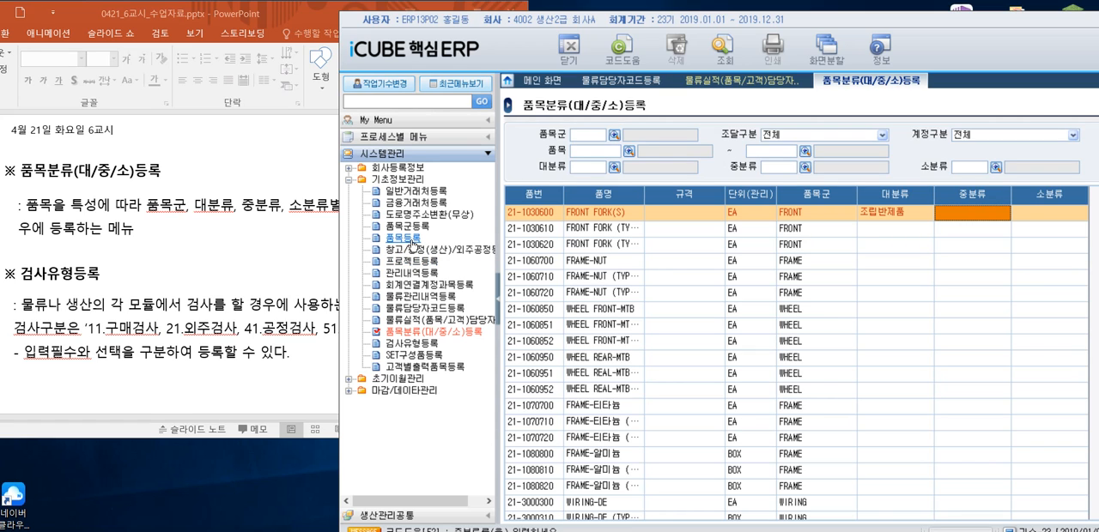
# - Open 품목등록, retrieve the items, and examine the master details of FRONT FORK(S) against its 품목분류(대/중/소)등록 entry
pyautogui.click(410, 239)
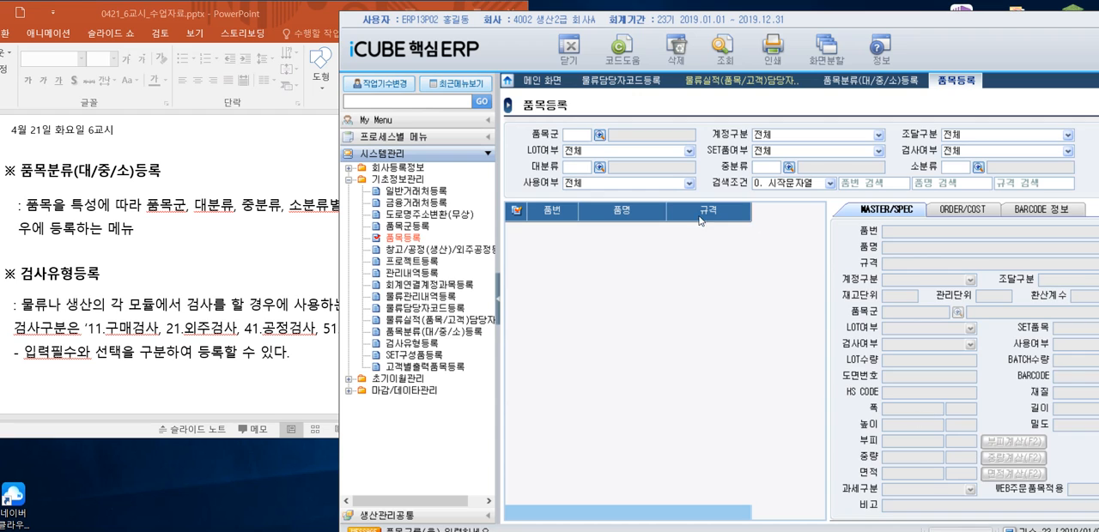
pyautogui.click(723, 53)
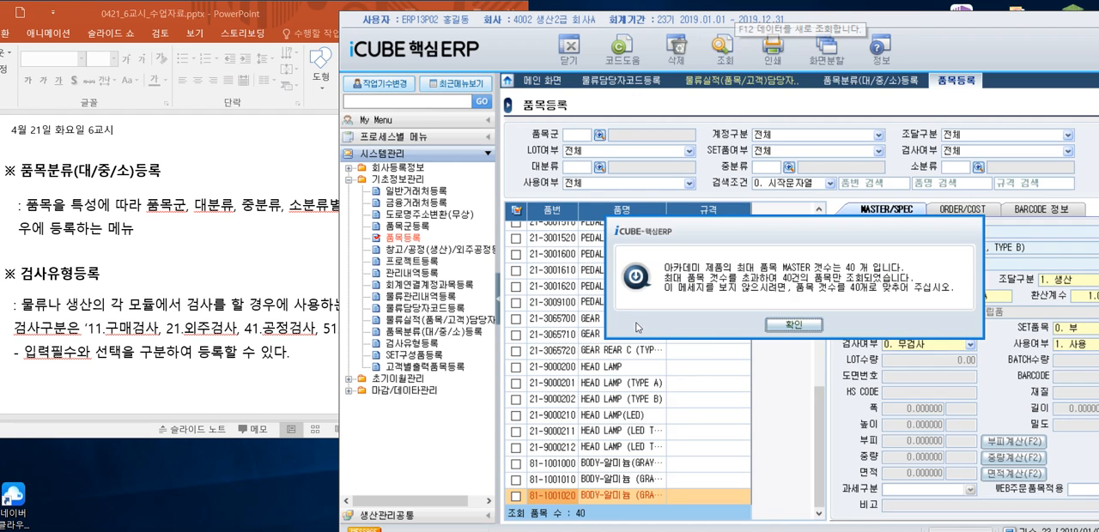
pyautogui.click(794, 324)
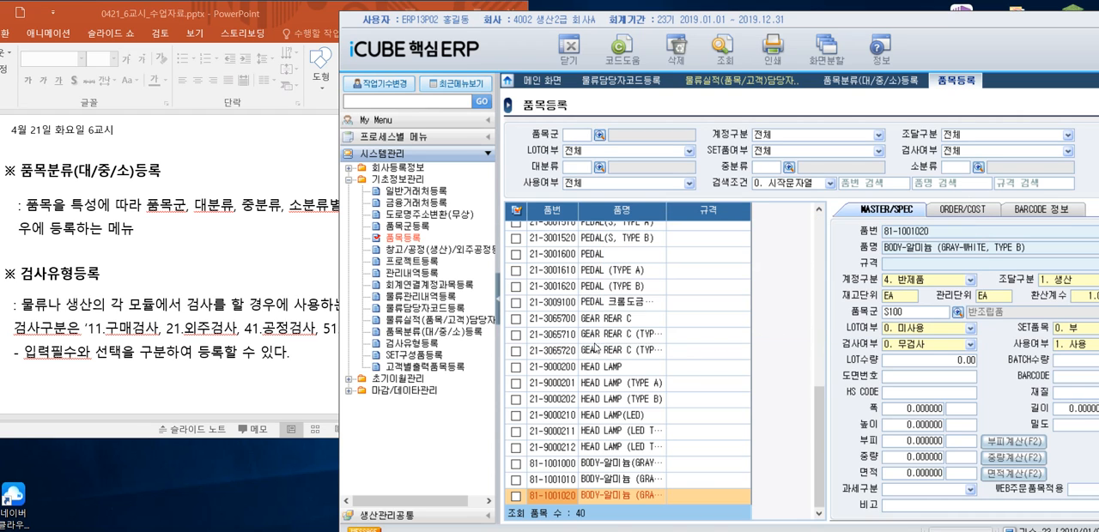
pyautogui.scroll(7, 595, 346)
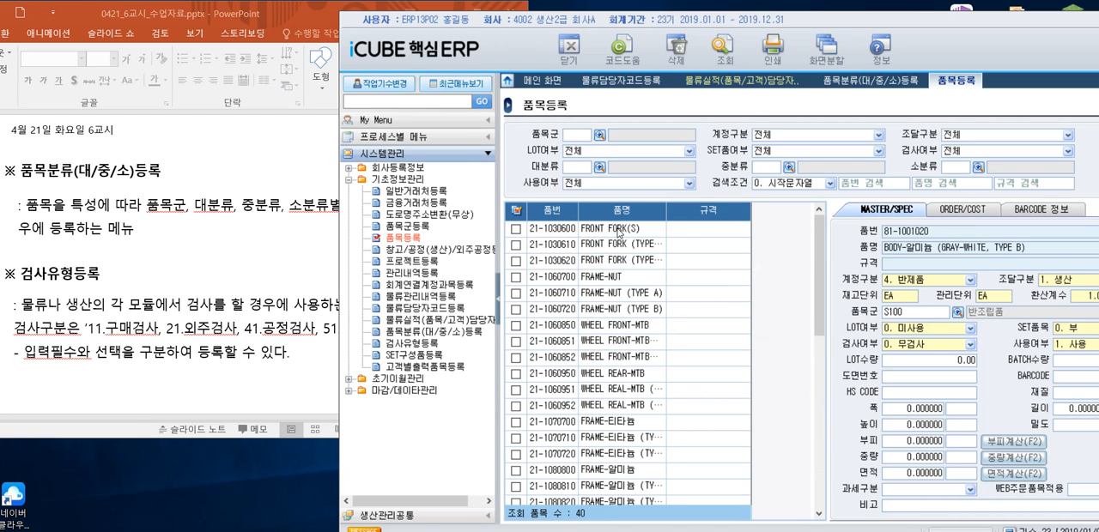
pyautogui.click(619, 231)
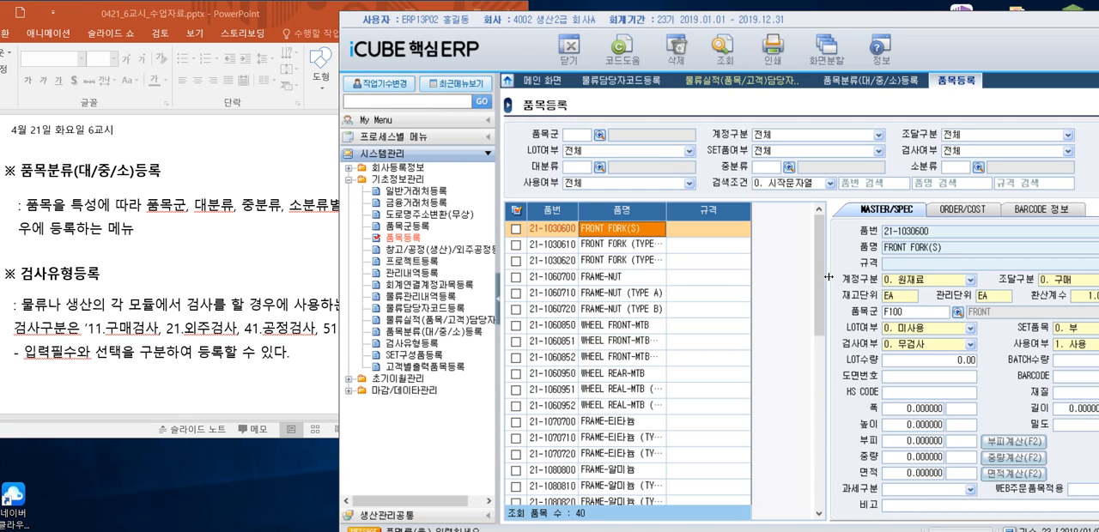
pyautogui.moveTo(829, 277); pyautogui.dragTo(767, 276)
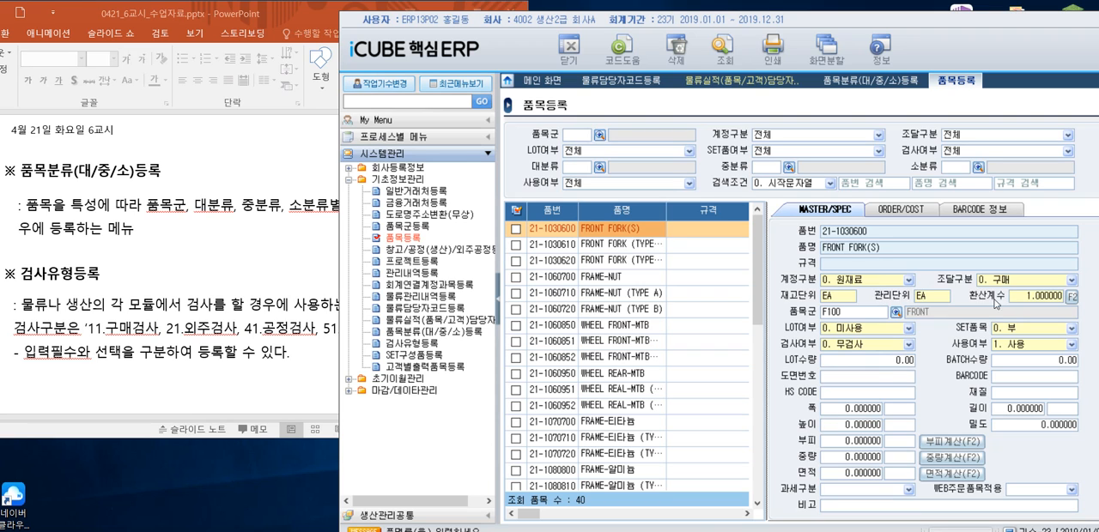
pyautogui.click(871, 82)
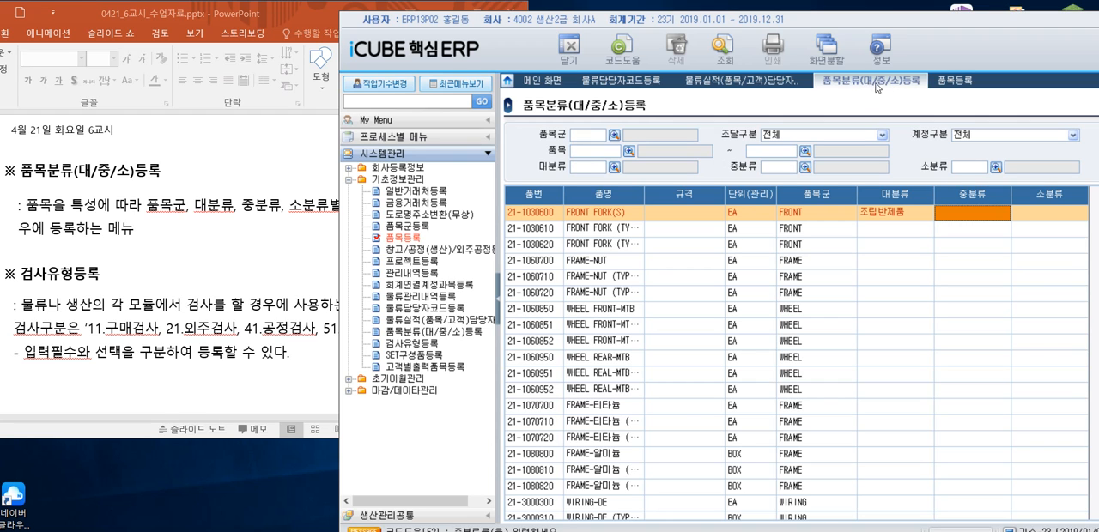
pyautogui.click(953, 82)
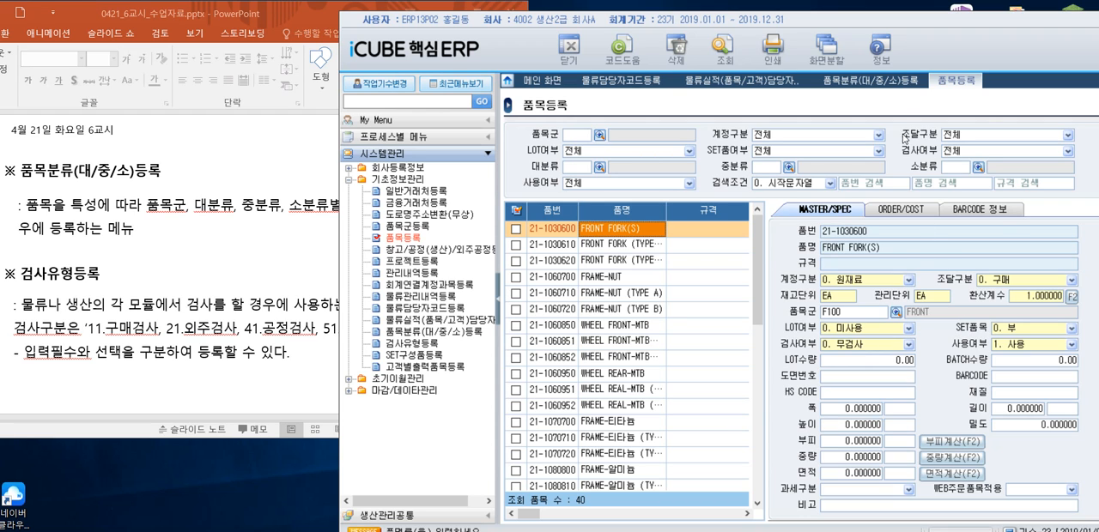
# - Compare the classification columns in 품목분류(대/중/소)등록 with the search conditions and fields in 품목등록
pyautogui.click(891, 86)
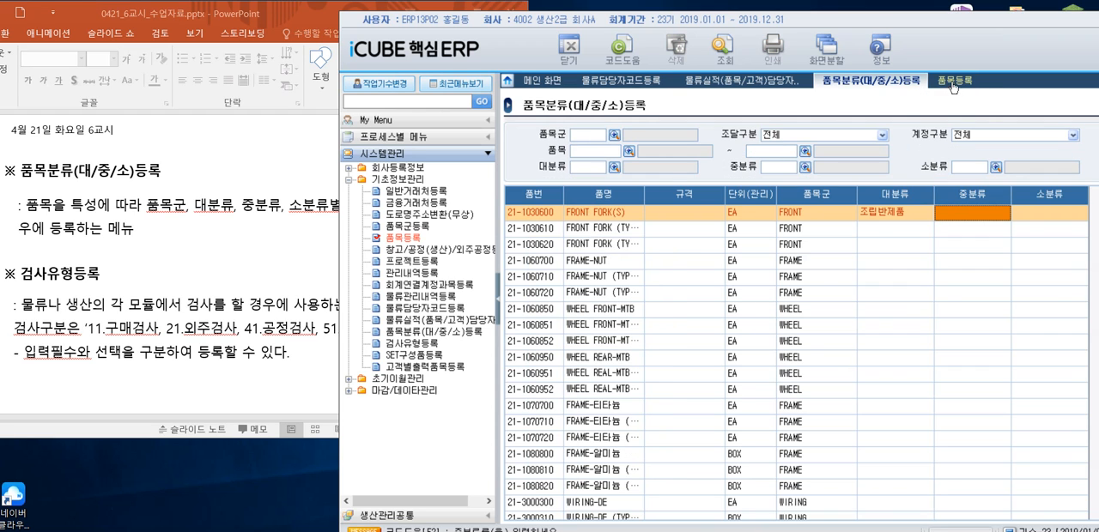
pyautogui.click(951, 86)
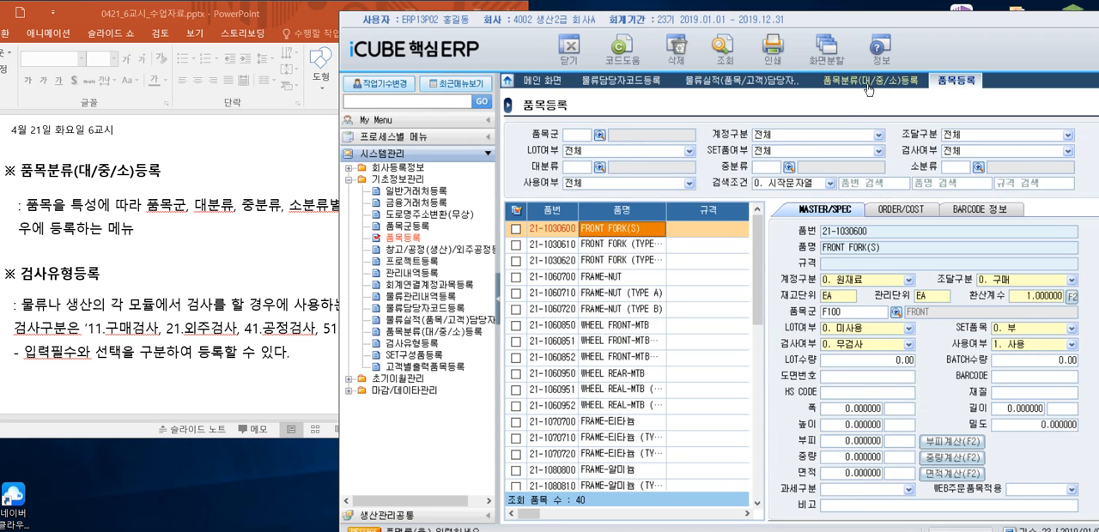
pyautogui.click(869, 83)
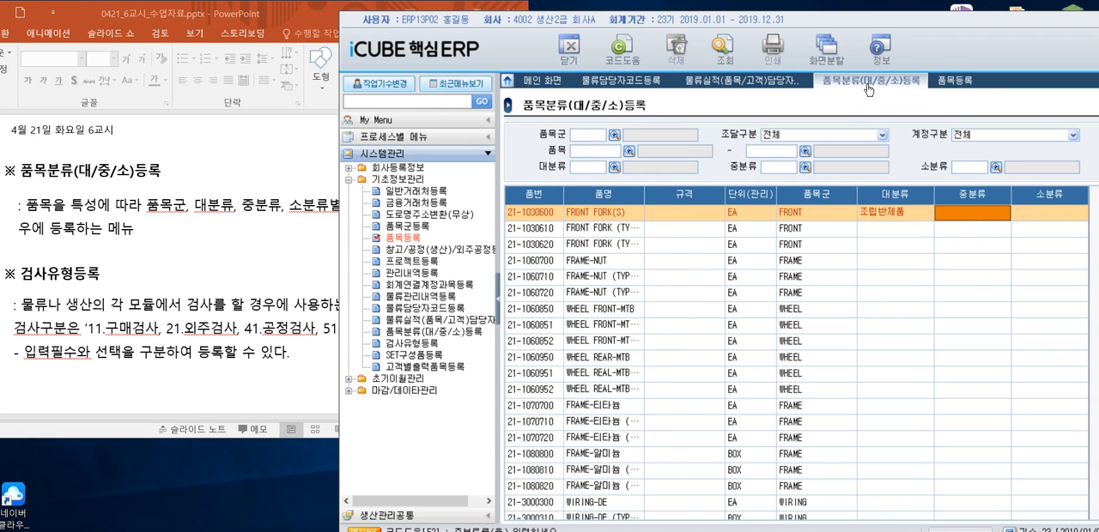
pyautogui.click(953, 82)
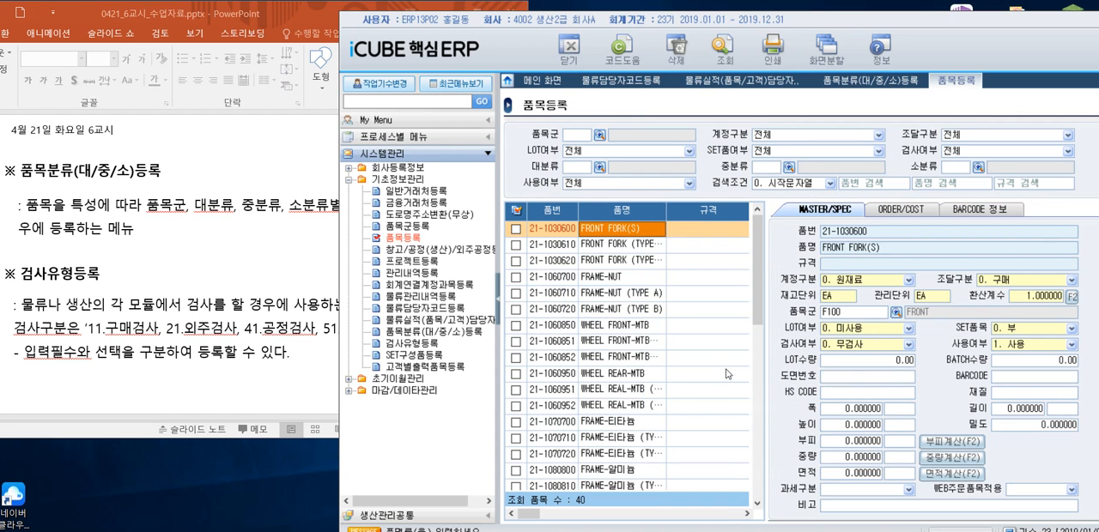
pyautogui.click(904, 82)
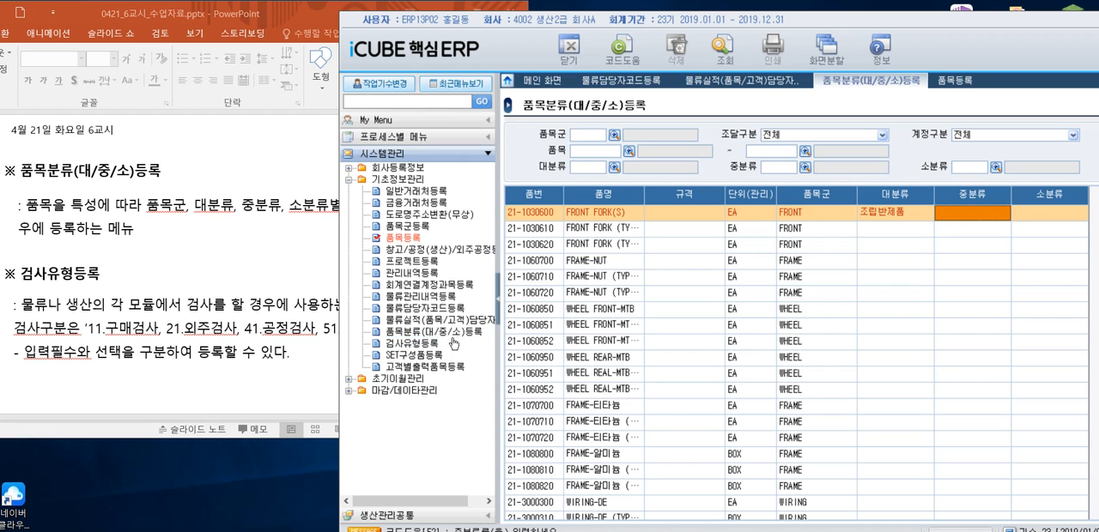
# - Open 검사유형등록, read its description on the PowerPoint lesson slide, and return to iCUBE
pyautogui.click(425, 345)
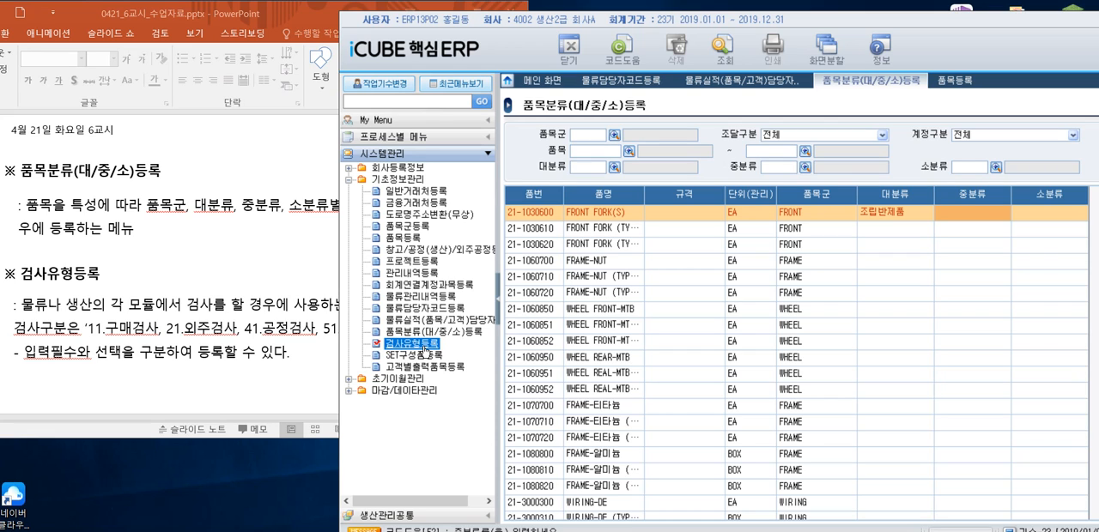
pyautogui.doubleClick(425, 344)
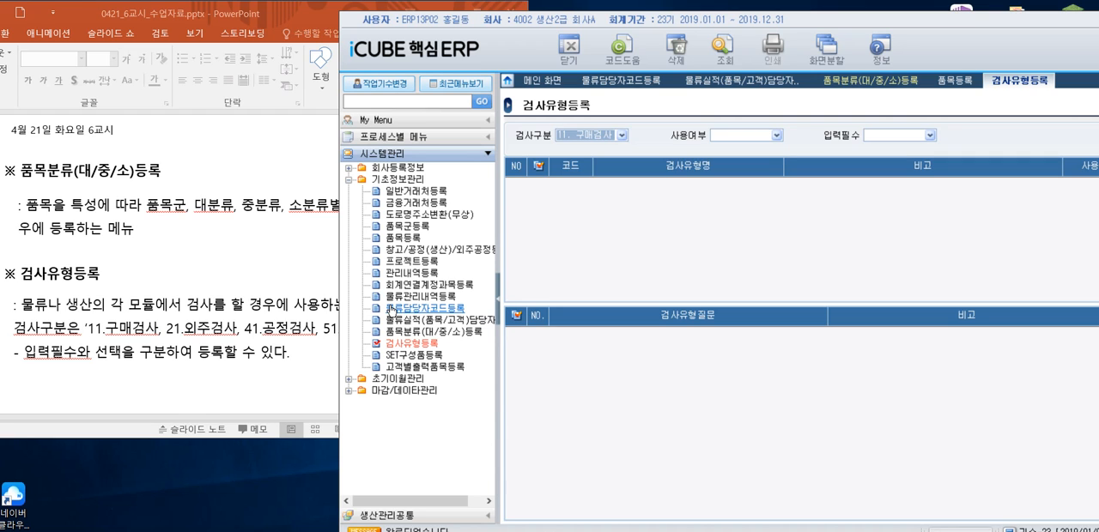
pyautogui.click(320, 277)
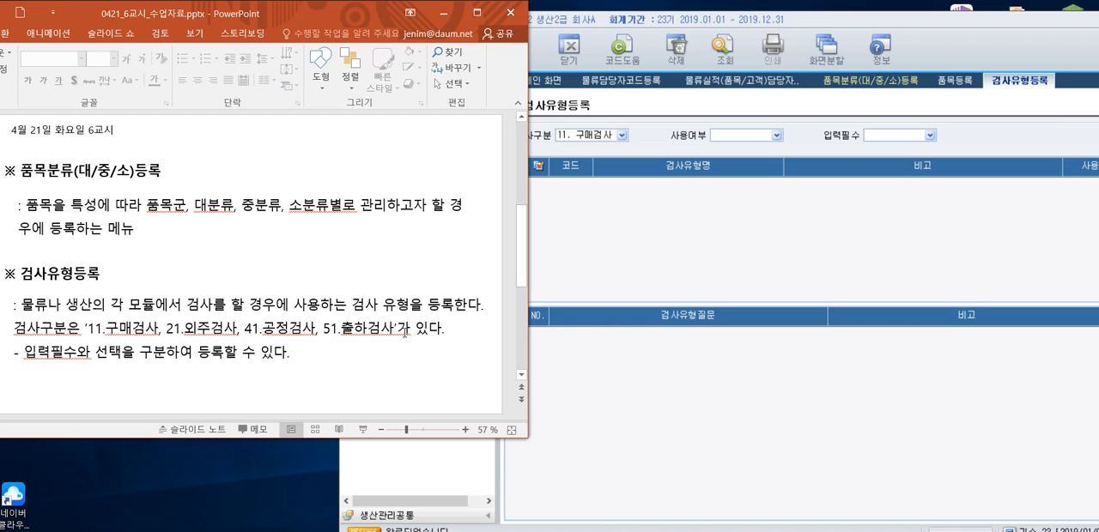
pyautogui.click(636, 245)
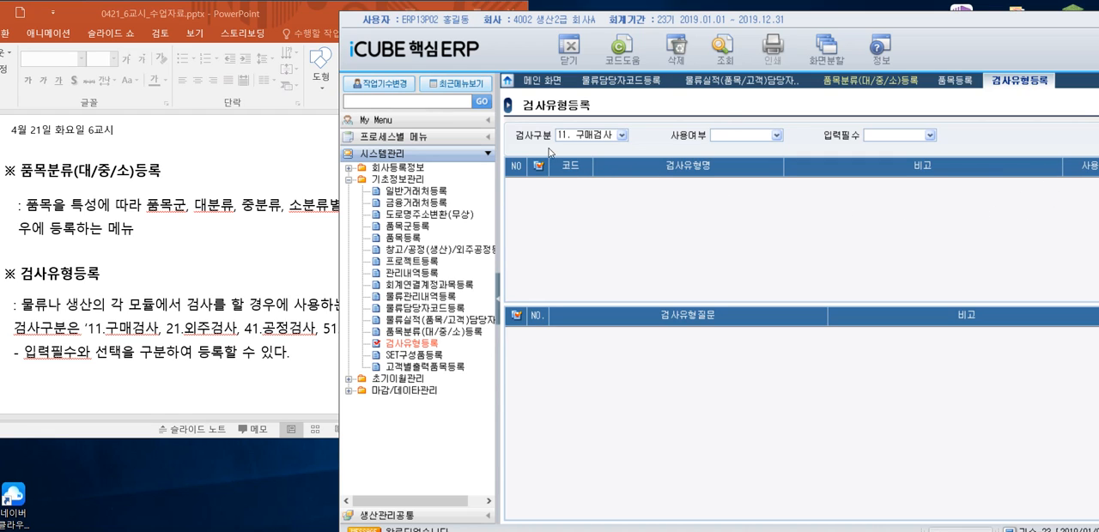
# - Look up the registered inspection types for 검사구분 11. 구매검사, 21. 외주검사, 41. 공정검사 and 51. 출하검사 in turn
pyautogui.click(622, 136)
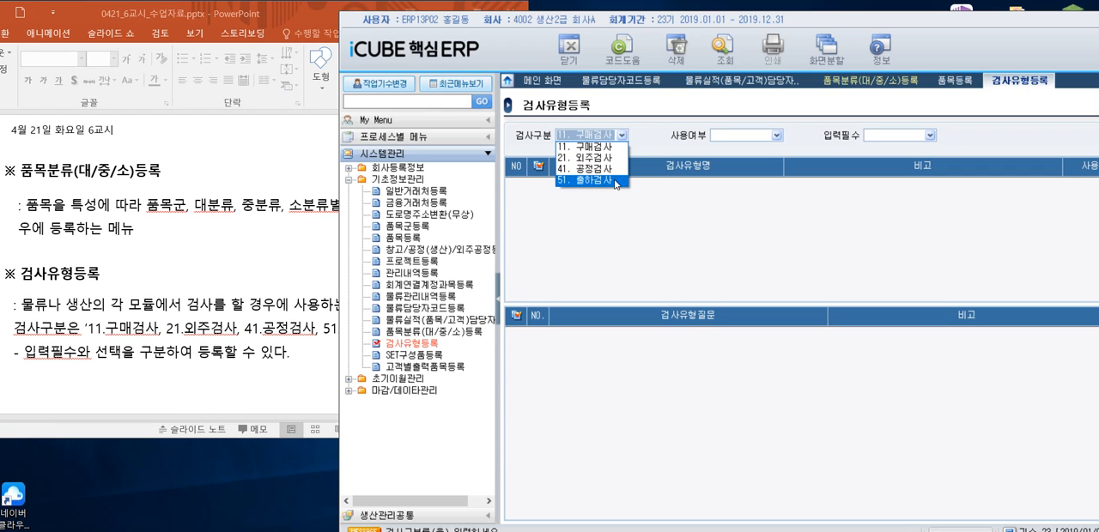
pyautogui.click(598, 148)
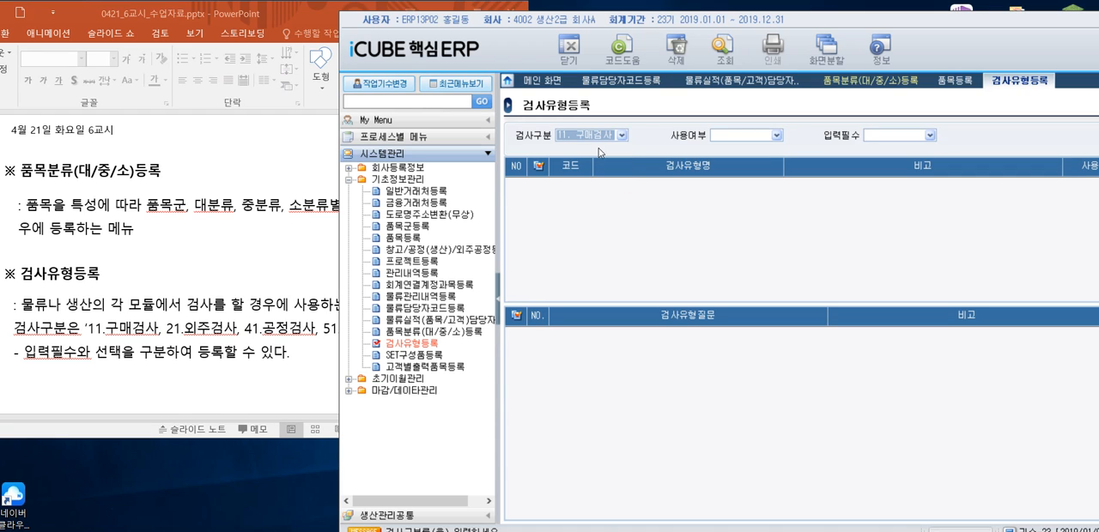
pyautogui.click(723, 60)
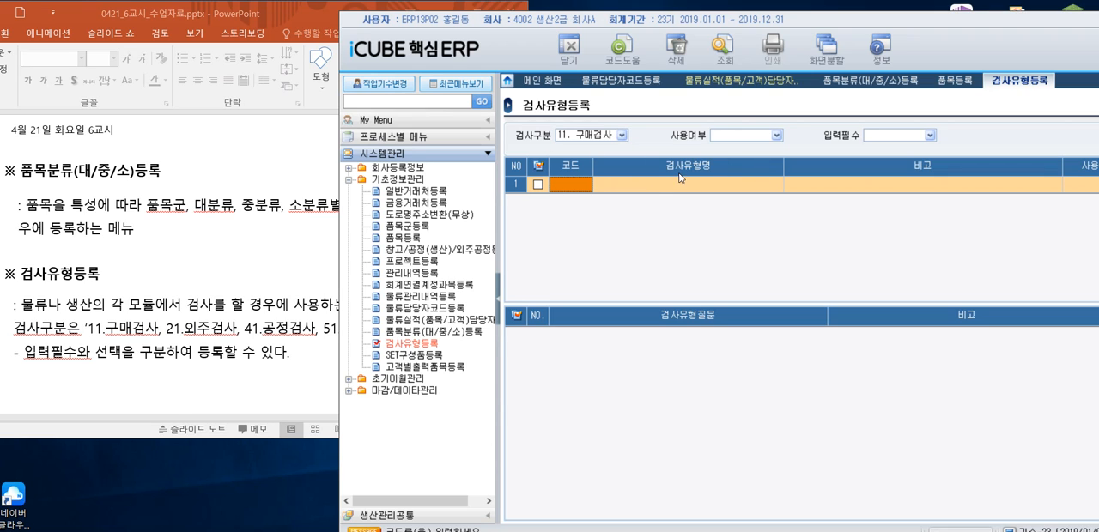
pyautogui.click(623, 135)
pyautogui.click(611, 156)
pyautogui.click(625, 142)
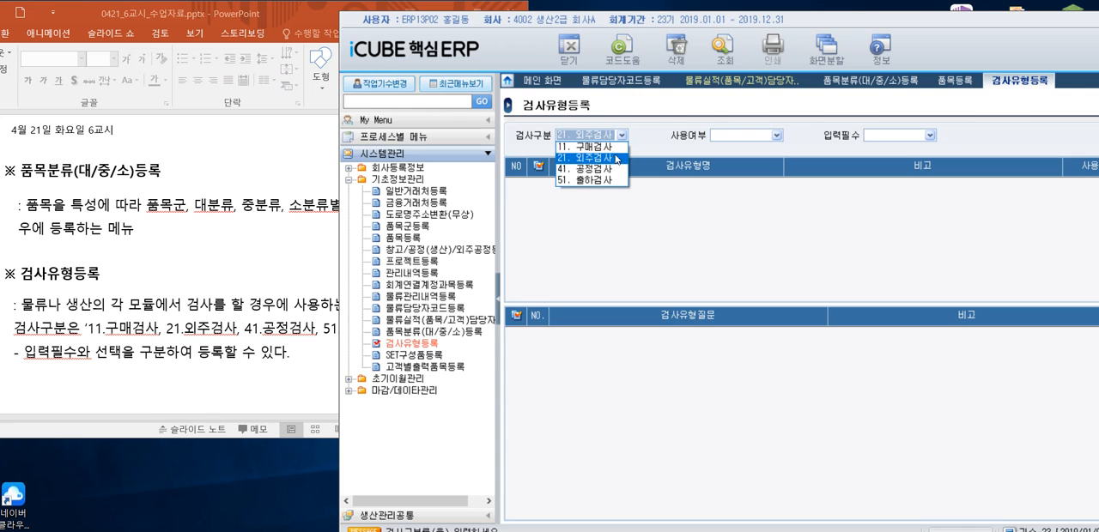
pyautogui.click(608, 168)
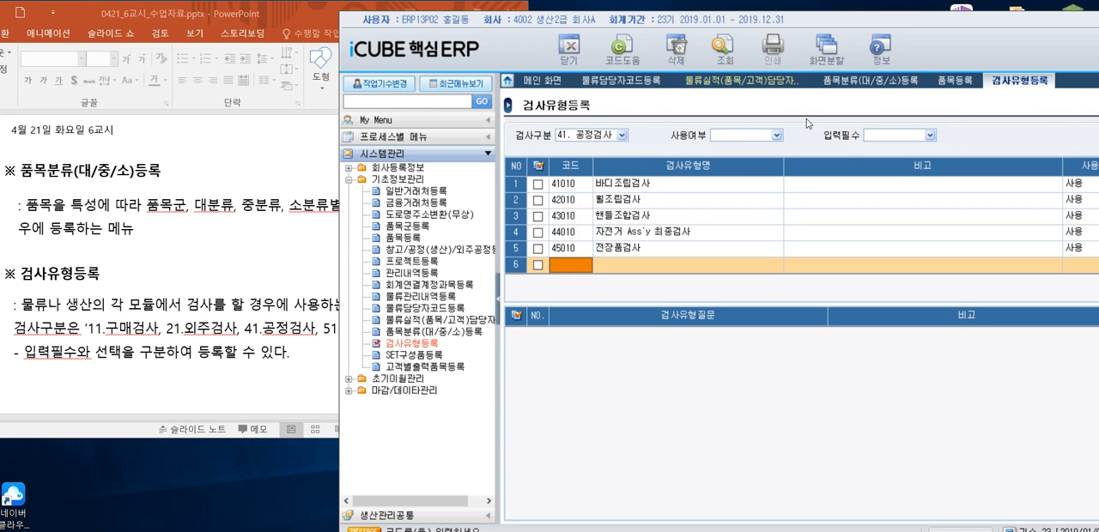
pyautogui.moveTo(807, 21); pyautogui.dragTo(718, 22)
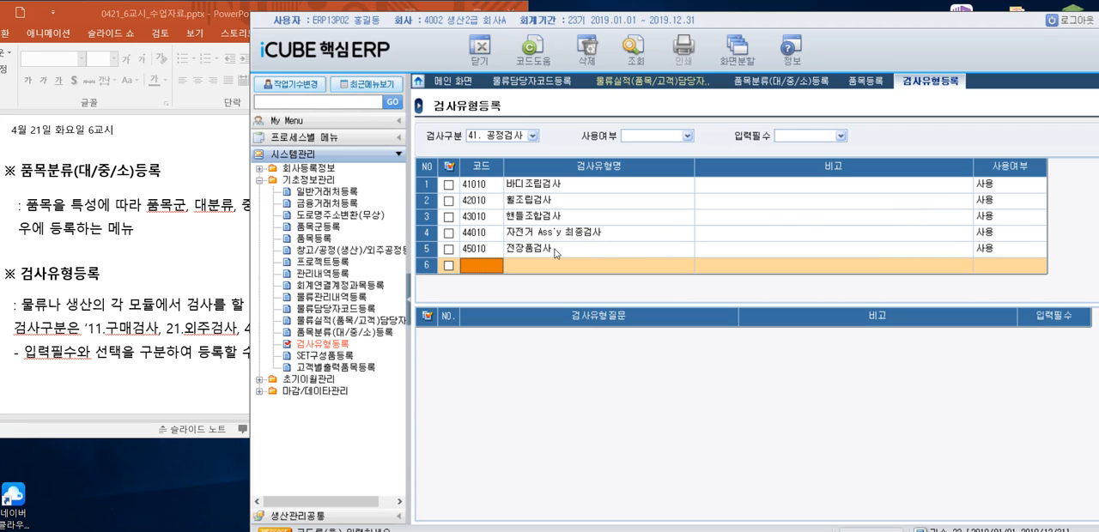
pyautogui.click(532, 135)
pyautogui.click(514, 183)
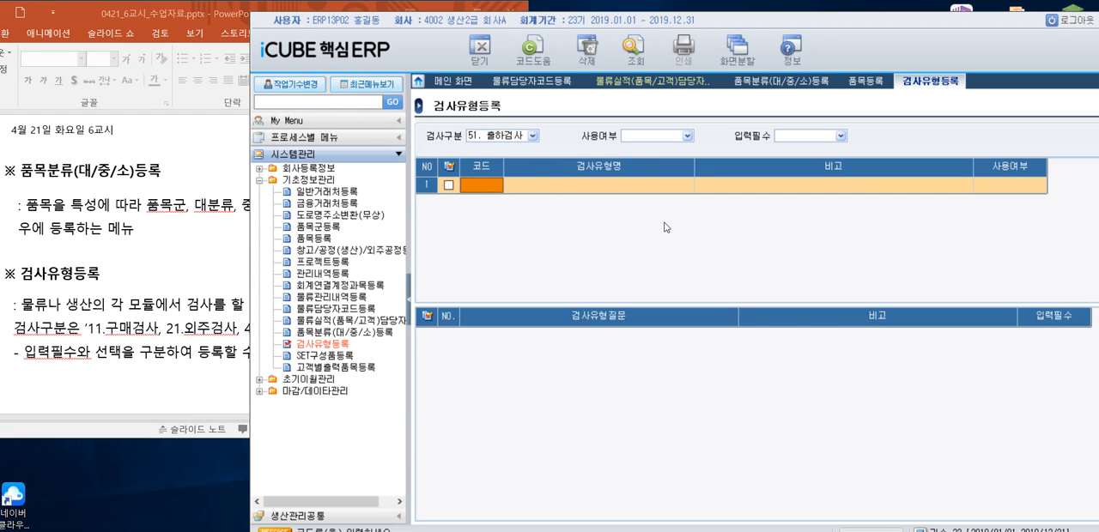
# - Set 검사구분 to 41. 공정검사 and examine the 검사유형질문 and 입력필수 entries of 바디조립검사 and 휠조립검사
pyautogui.click(532, 135)
pyautogui.click(511, 170)
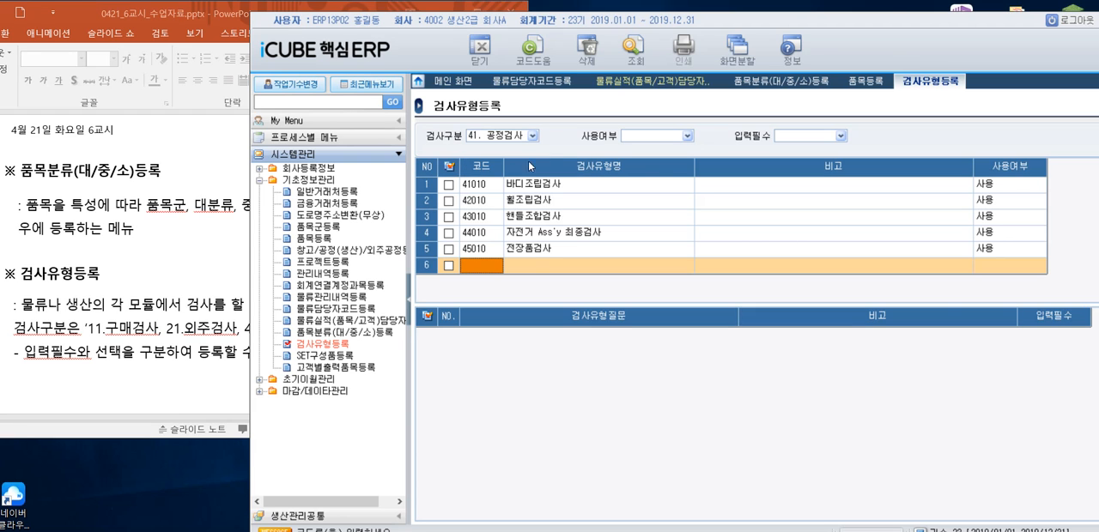
pyautogui.click(546, 186)
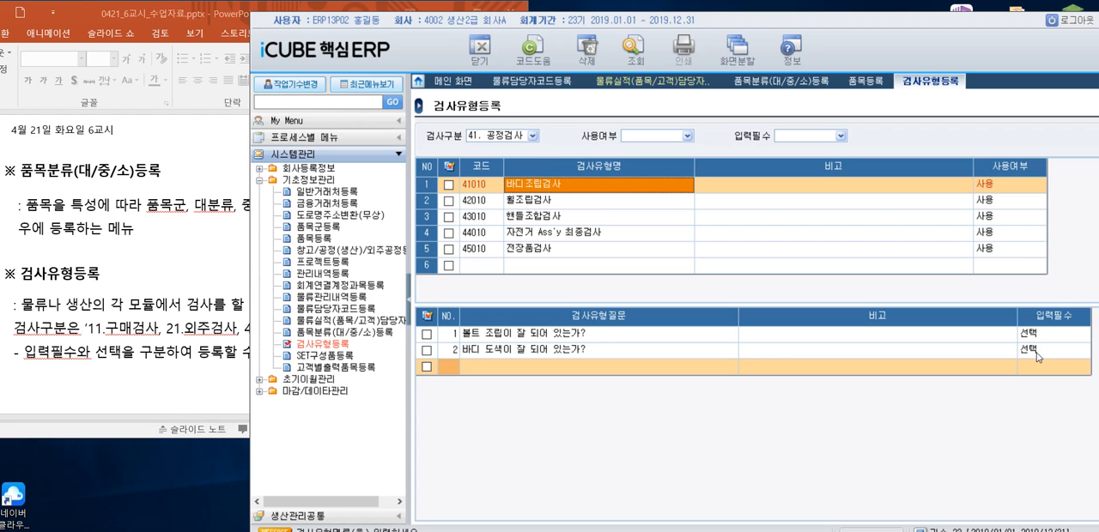
pyautogui.click(533, 201)
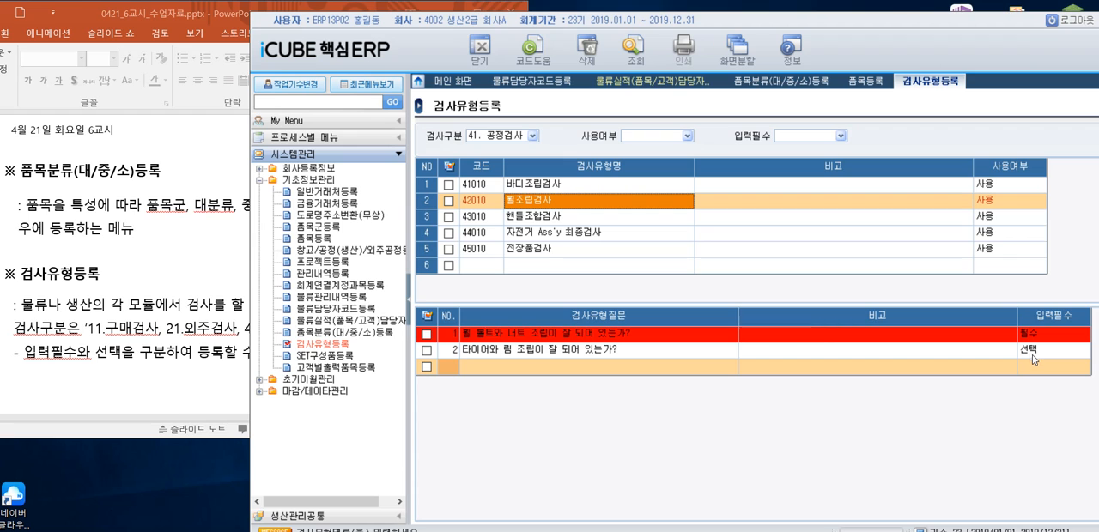
# - Switch to the PowerPoint lesson and read the 과제1 question slide about 입력필수 for 41. 공정검사, checking it against iCUBE
pyautogui.click(238, 279)
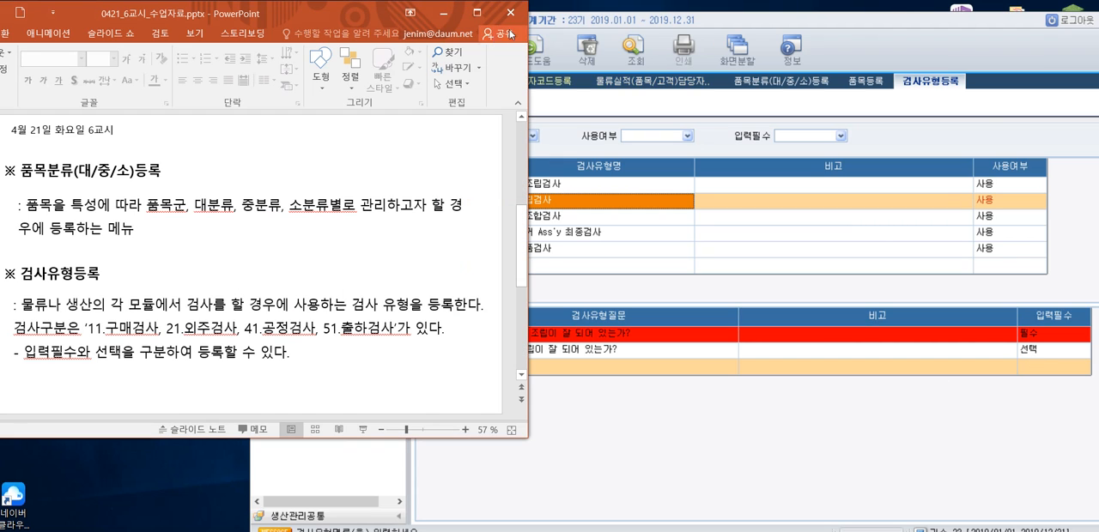
pyautogui.scroll(-2, 407, 296)
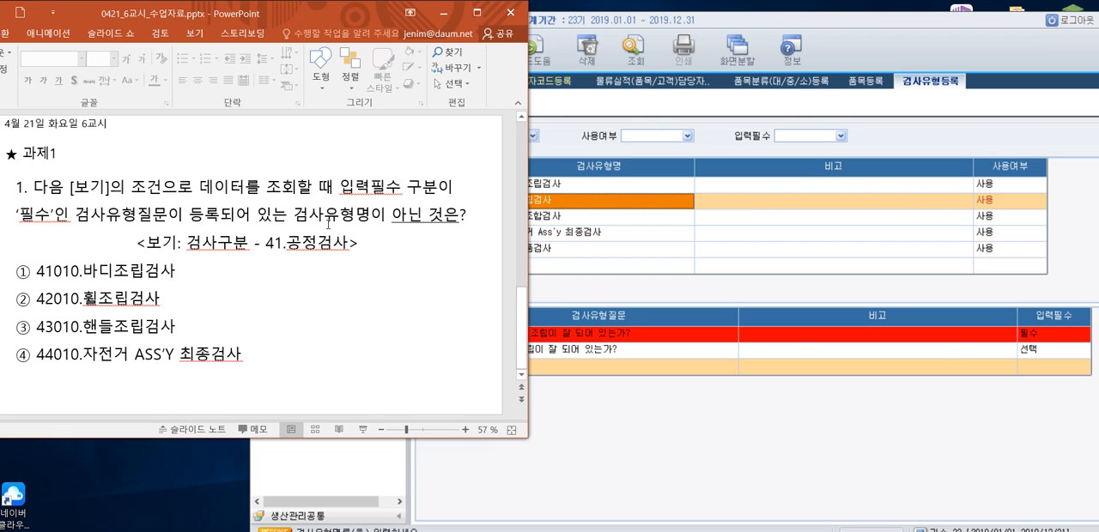
pyautogui.click(899, 44)
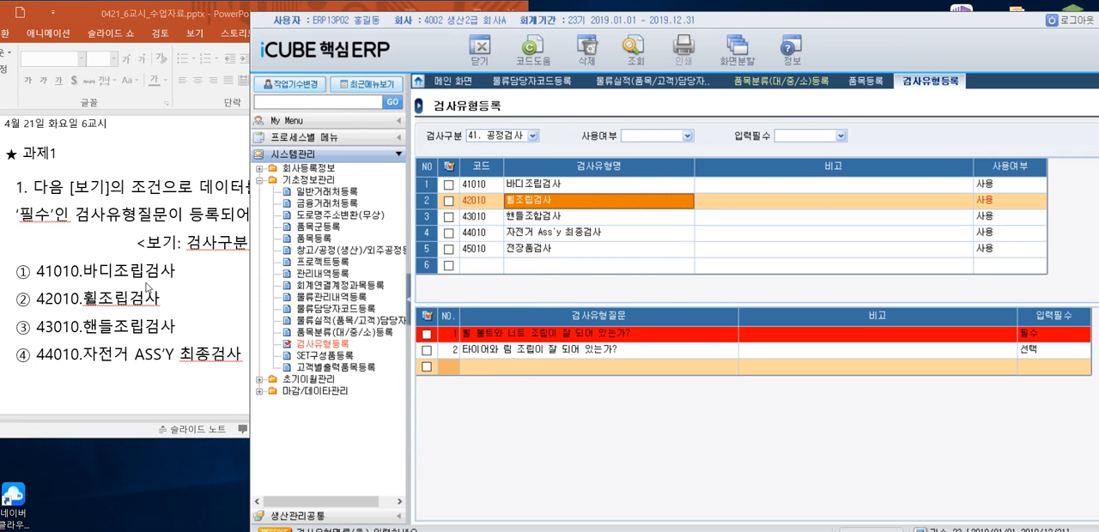
pyautogui.click(201, 264)
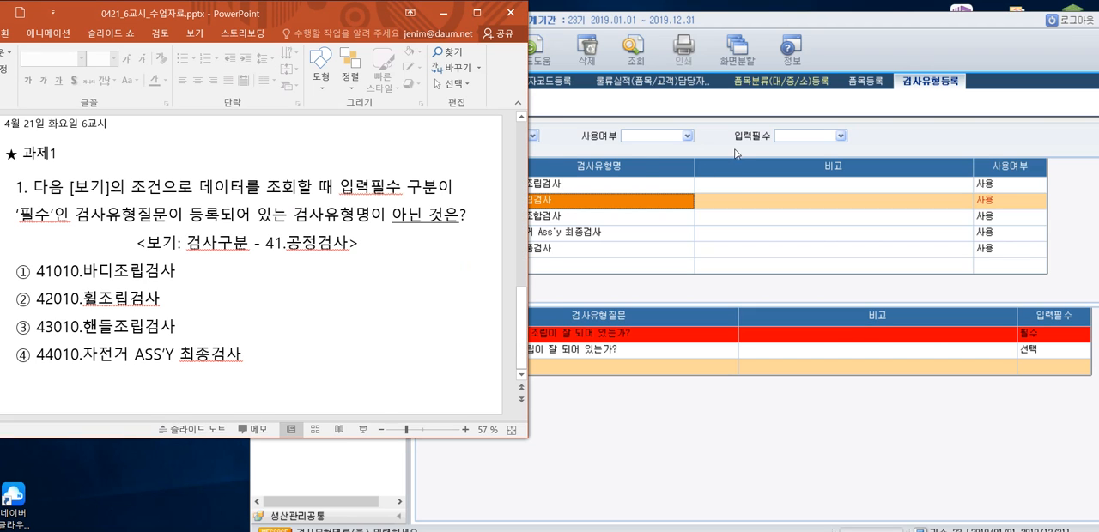
# - In iCUBE, check the questions of inspection types 41010, 42010, 43010 and 44010 for 입력필수 entries marked 필수
pyautogui.click(923, 134)
pyautogui.click(551, 186)
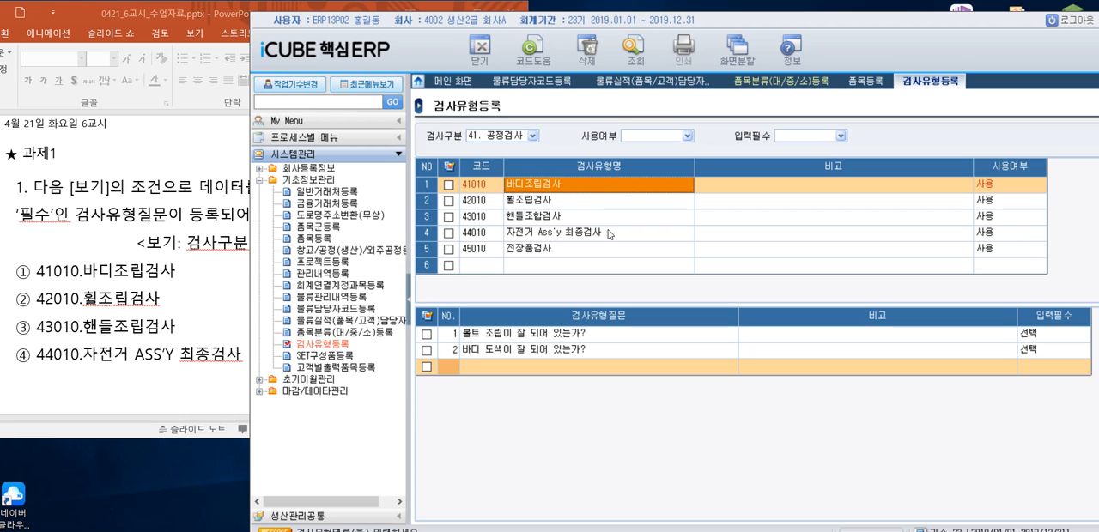
pyautogui.moveTo(688, 22); pyautogui.dragTo(706, 21)
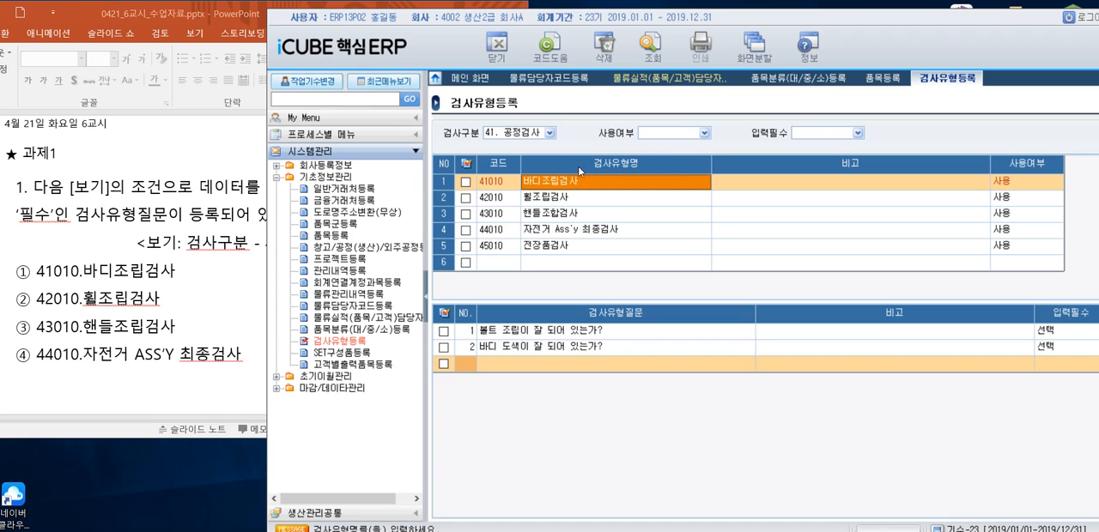
pyautogui.click(564, 206)
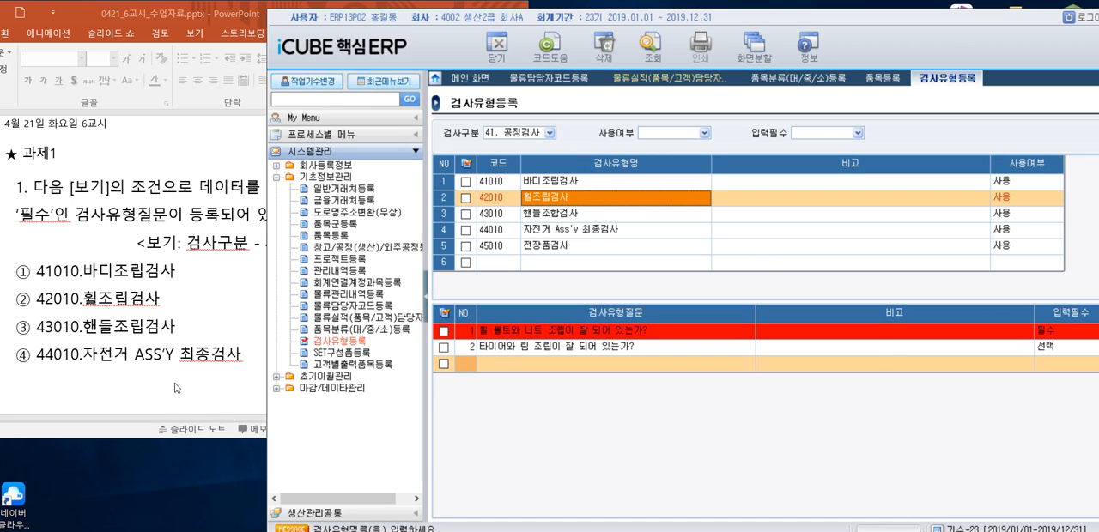
pyautogui.click(581, 221)
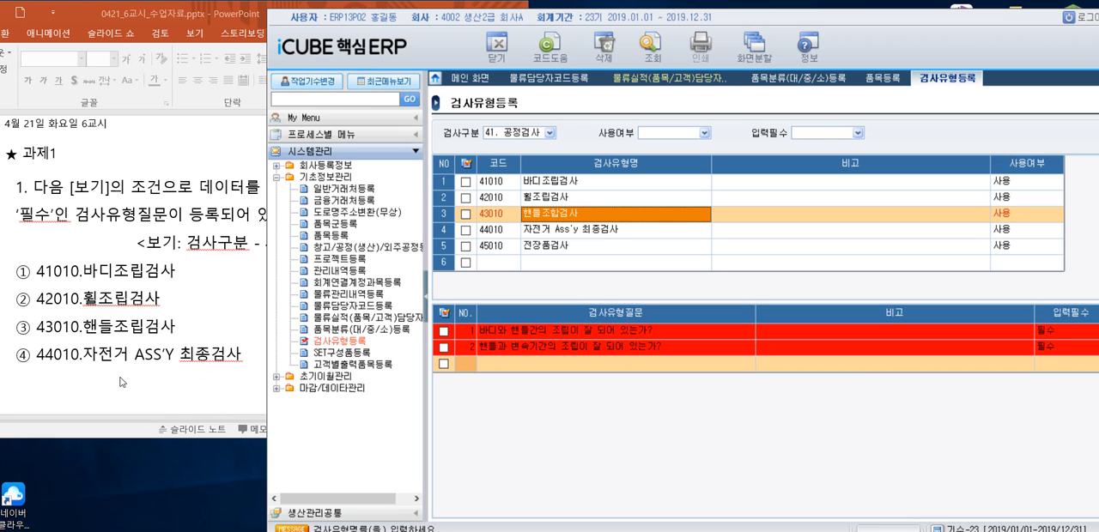
pyautogui.click(589, 232)
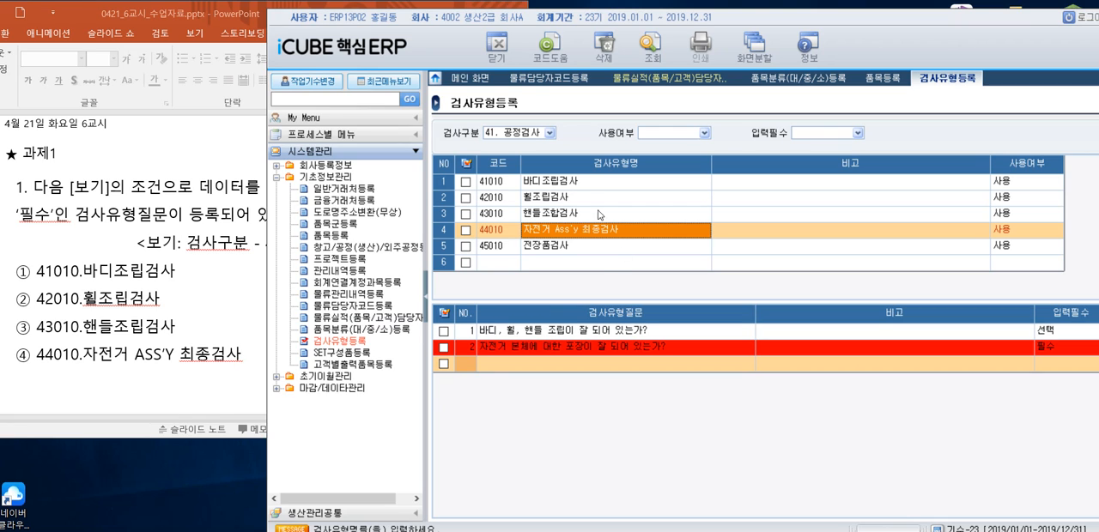
pyautogui.click(600, 183)
pyautogui.click(573, 202)
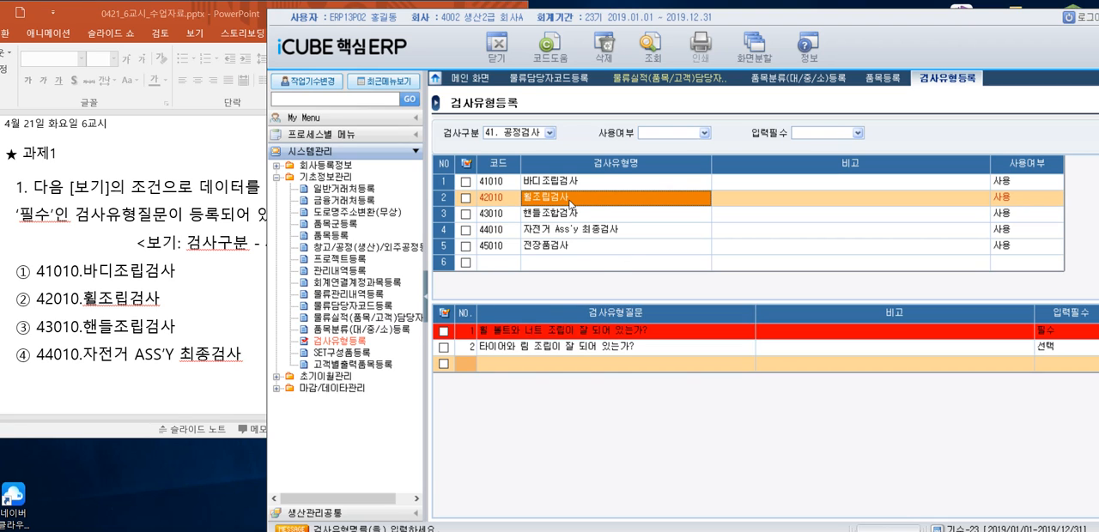
pyautogui.click(565, 215)
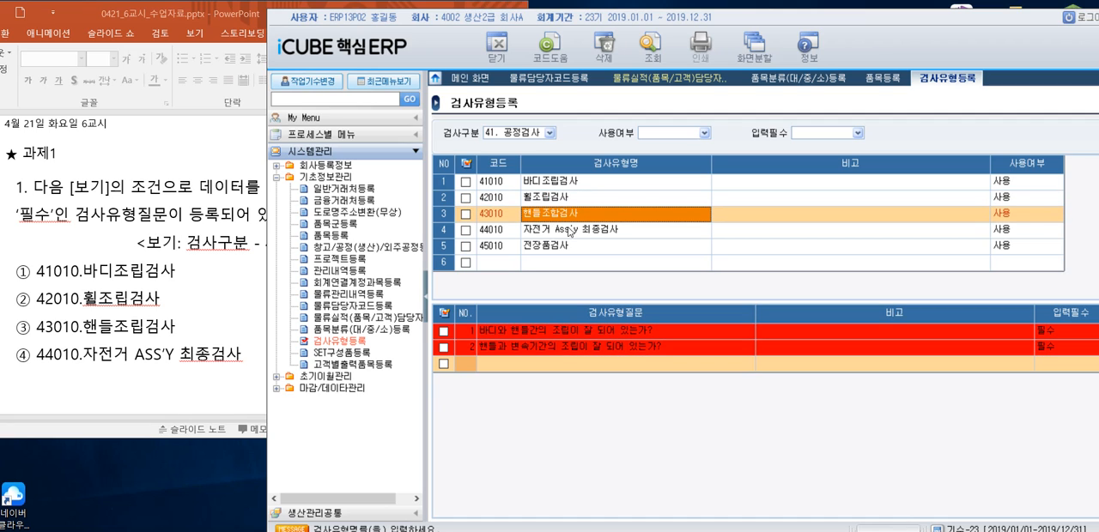
pyautogui.click(585, 233)
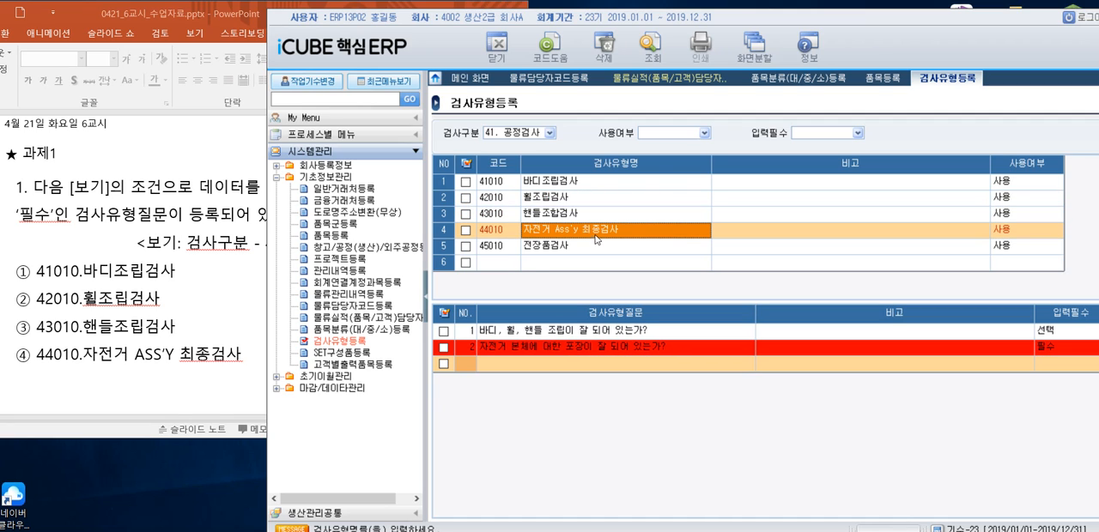